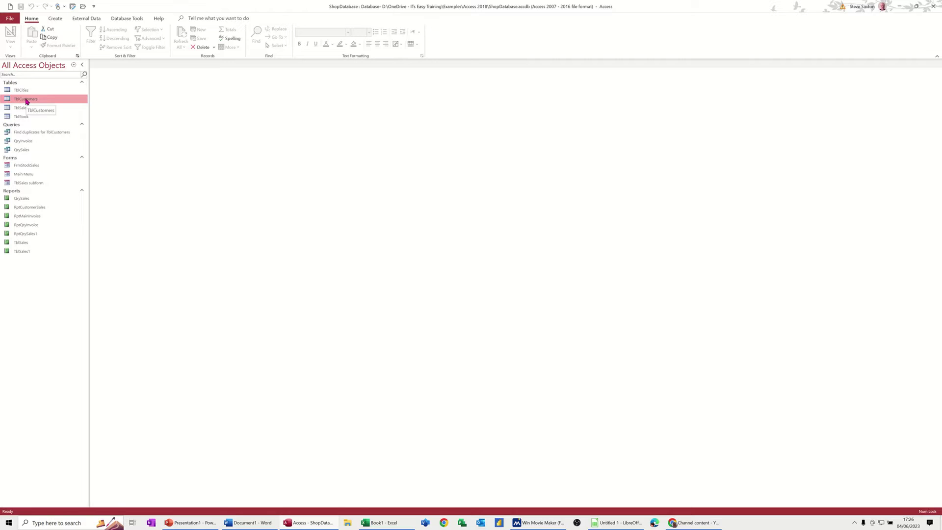
- Open TblCustomers, compare its CustomerCity entries against the TblCities list, then go to Design View
{"action": "double_click", "coordinate": [26, 101]}
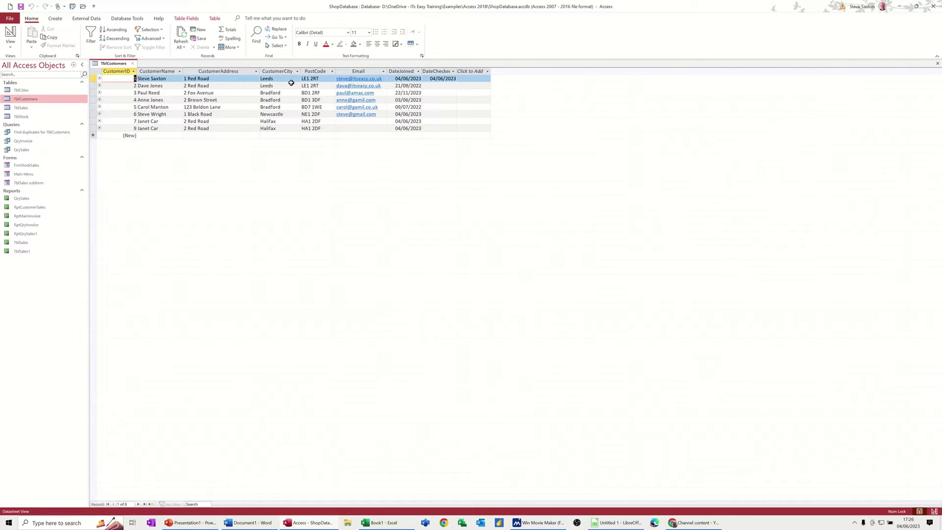
{"action": "left_click", "coordinate": [290, 79]}
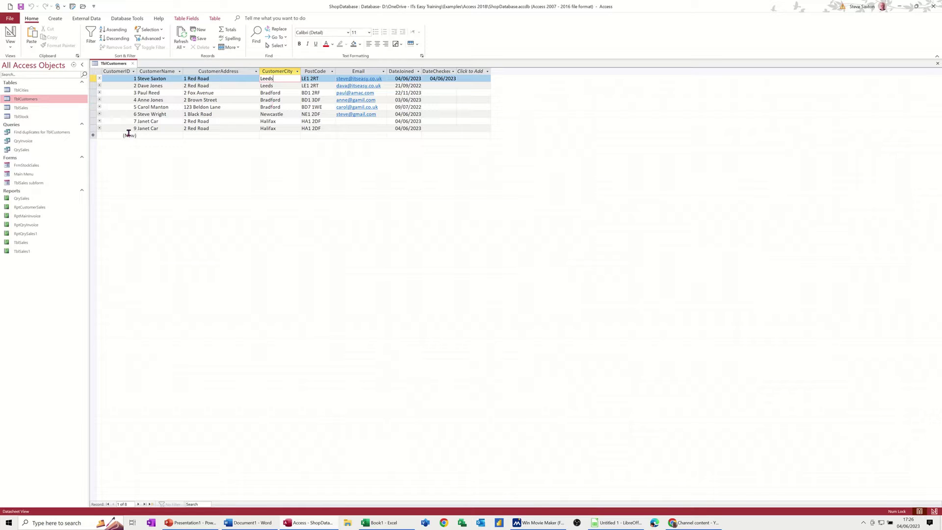
{"action": "double_click", "coordinate": [23, 90]}
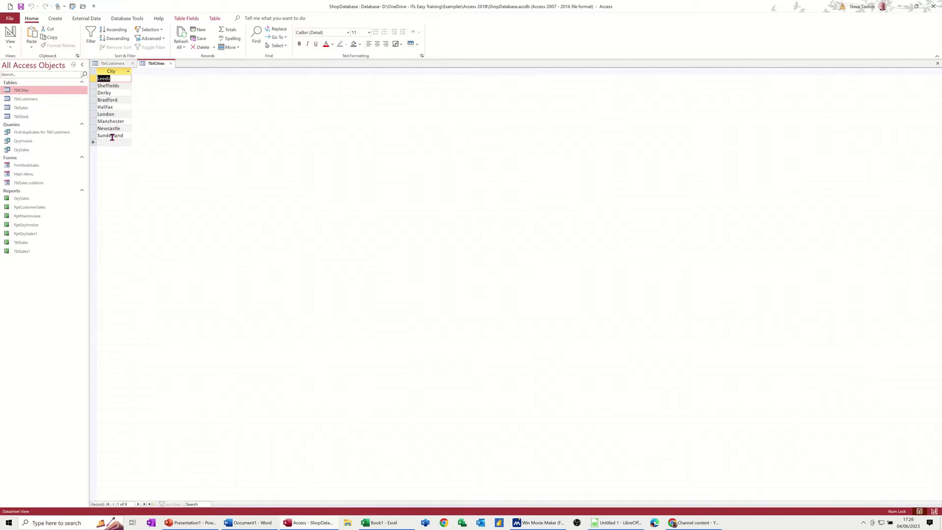
{"action": "left_click", "coordinate": [171, 63]}
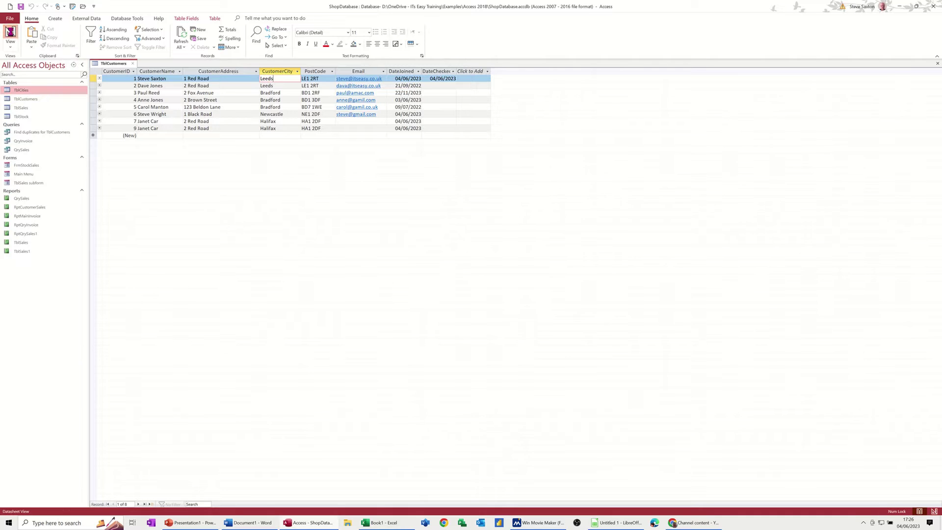
{"action": "left_click", "coordinate": [10, 33]}
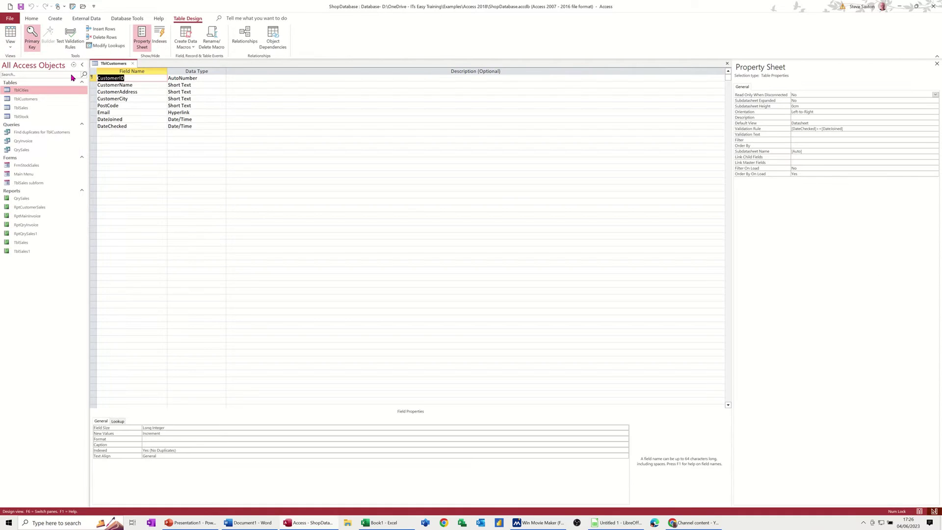
- Set CustomerCity's lookup Display Control to Combo Box with Table/Query as the row source type
{"action": "left_click", "coordinate": [139, 98]}
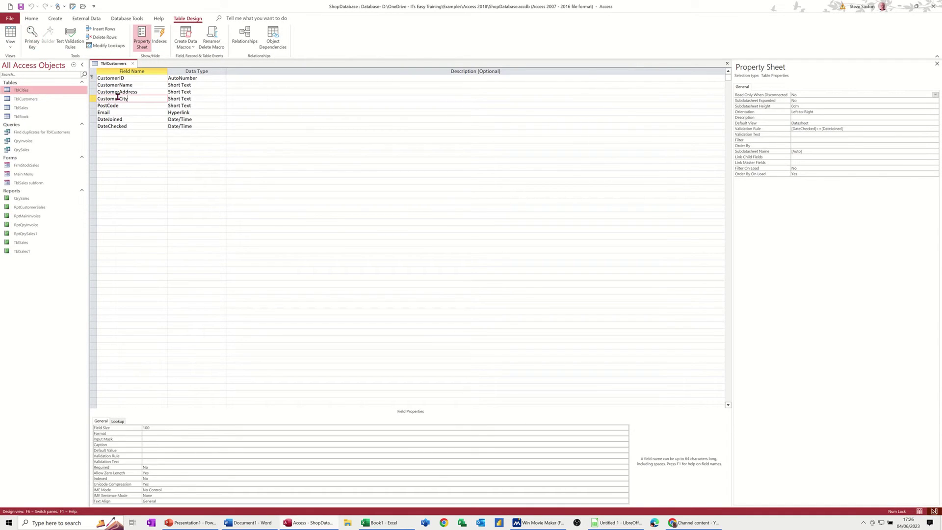
{"action": "left_click", "coordinate": [216, 99]}
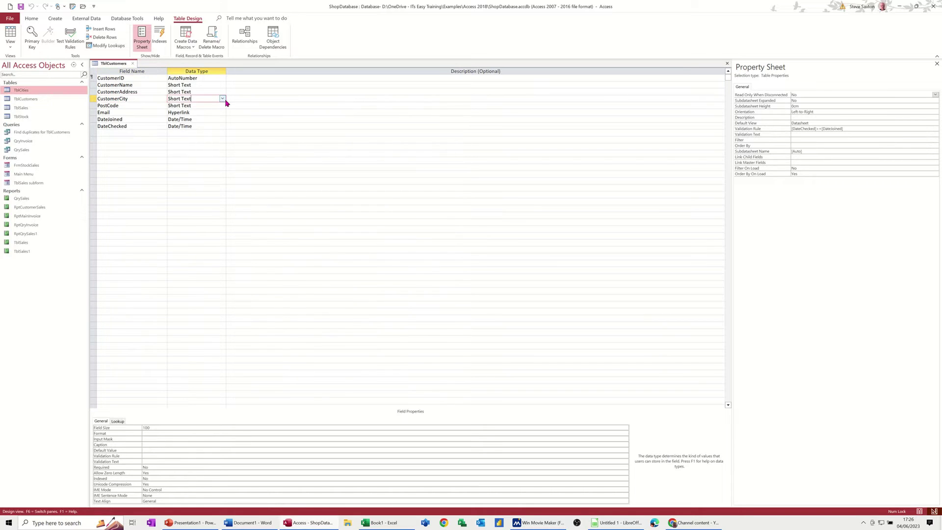
{"action": "left_click", "coordinate": [223, 99]}
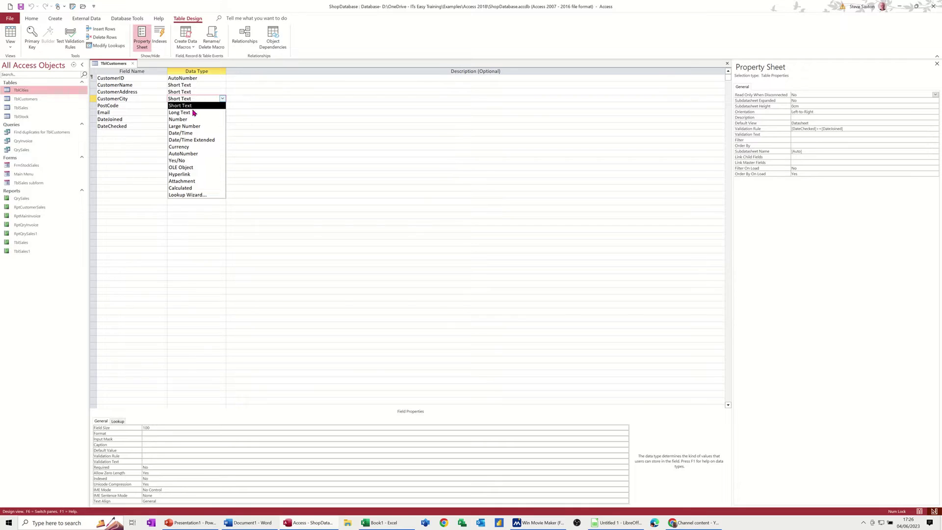
{"action": "left_click", "coordinate": [119, 422]}
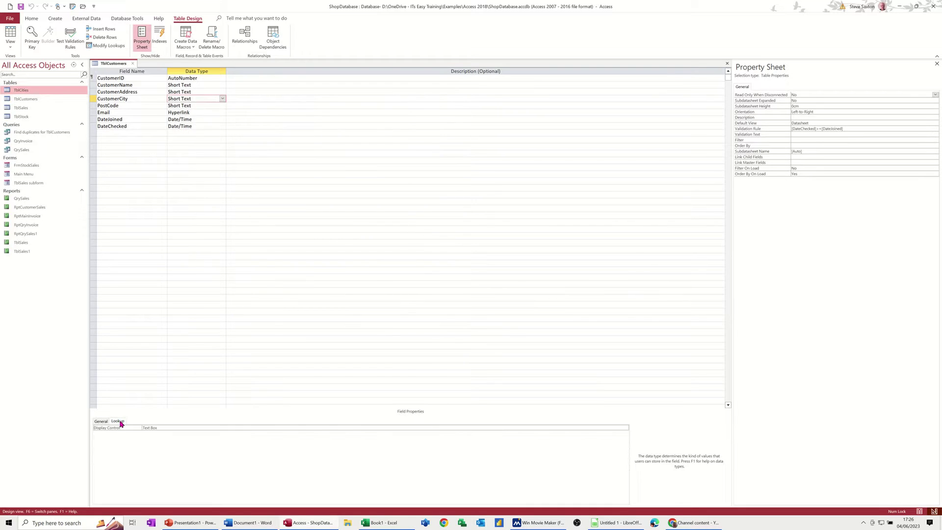
{"action": "left_click", "coordinate": [169, 428]}
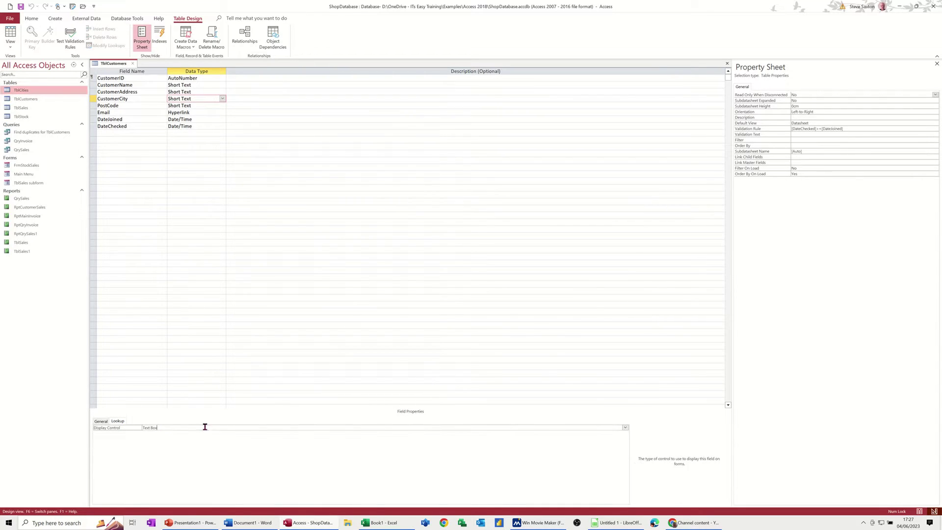
{"action": "left_click", "coordinate": [626, 427]}
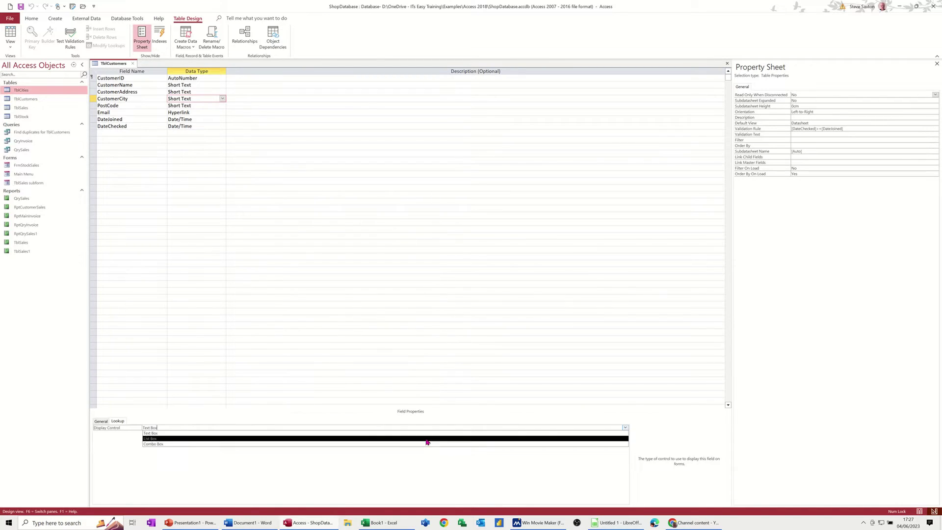
{"action": "left_click", "coordinate": [390, 446]}
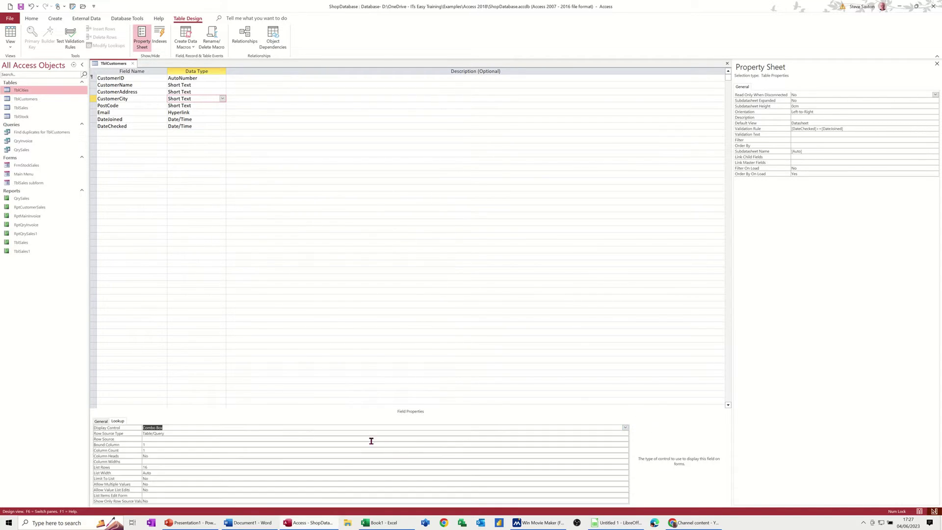
{"action": "left_click", "coordinate": [167, 434]}
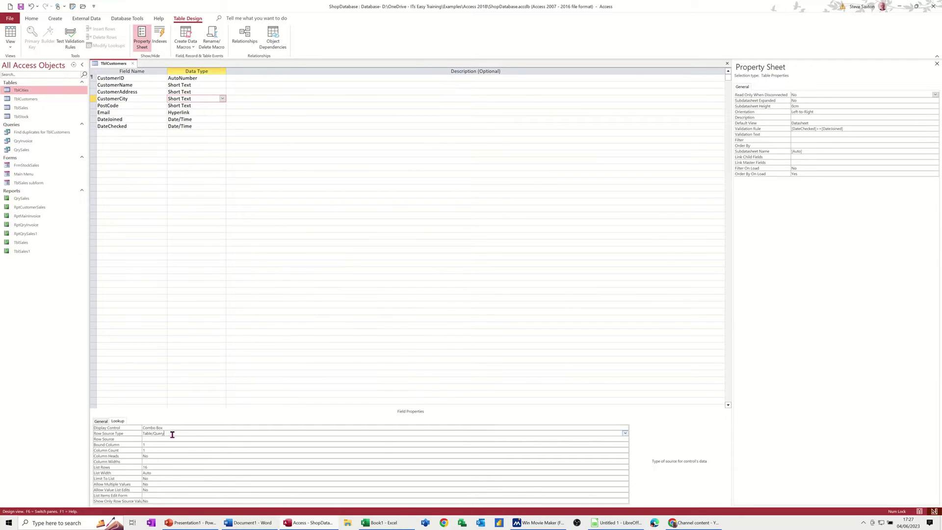
{"action": "left_click", "coordinate": [625, 433]}
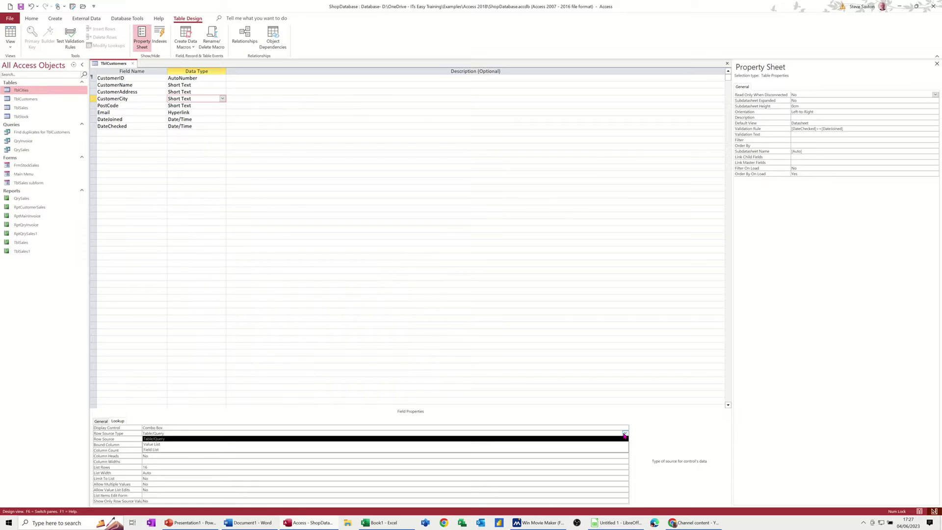
{"action": "left_click", "coordinate": [624, 434]}
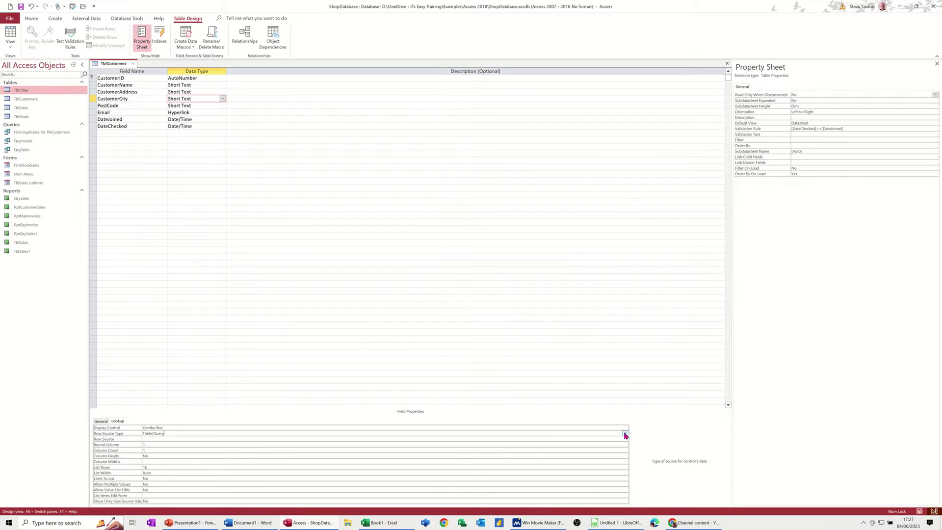
- Set CustomerCity's Row Source to TblCities and Limit To List to Yes, then save the design
{"action": "left_click", "coordinate": [150, 439]}
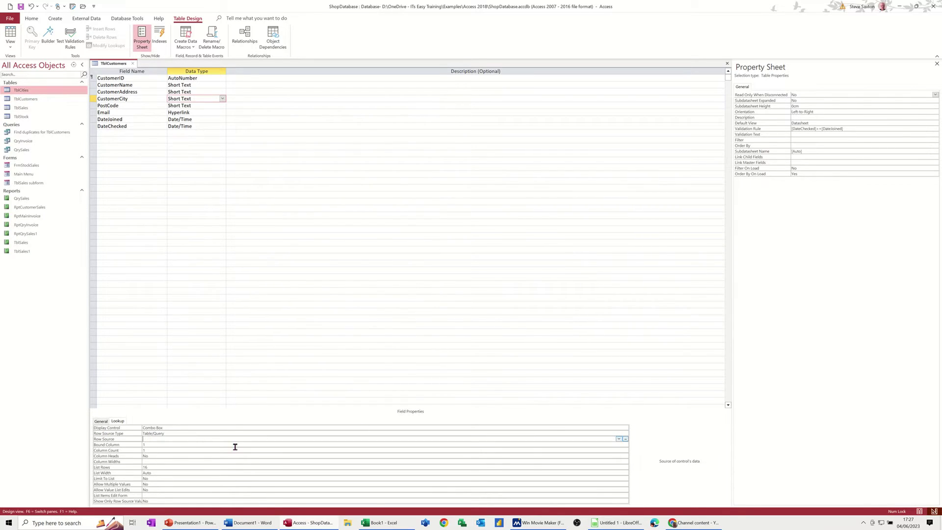
{"action": "left_click", "coordinate": [620, 439]}
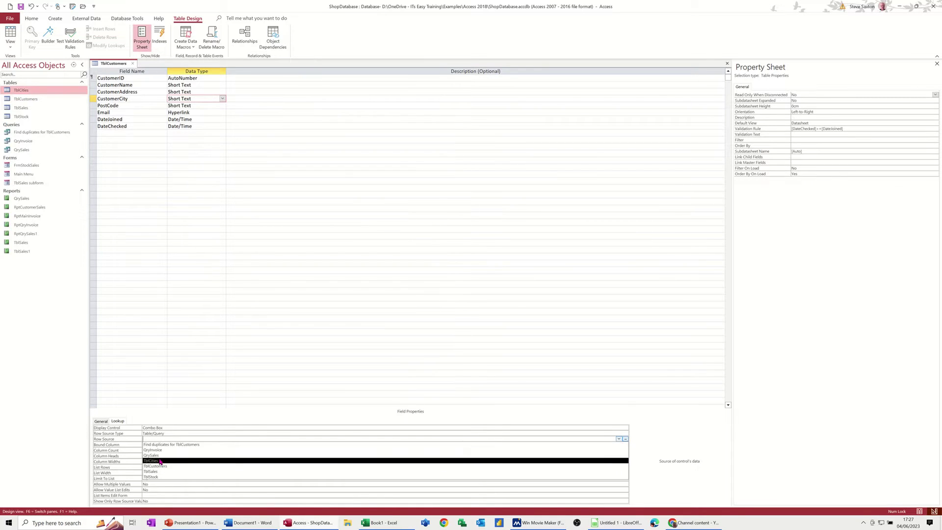
{"action": "left_click", "coordinate": [180, 461]}
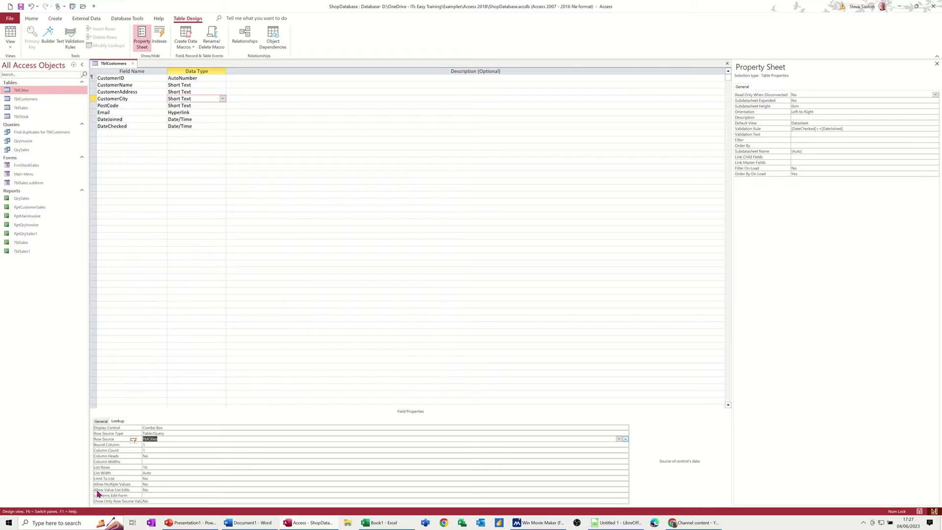
{"action": "left_click", "coordinate": [157, 479]}
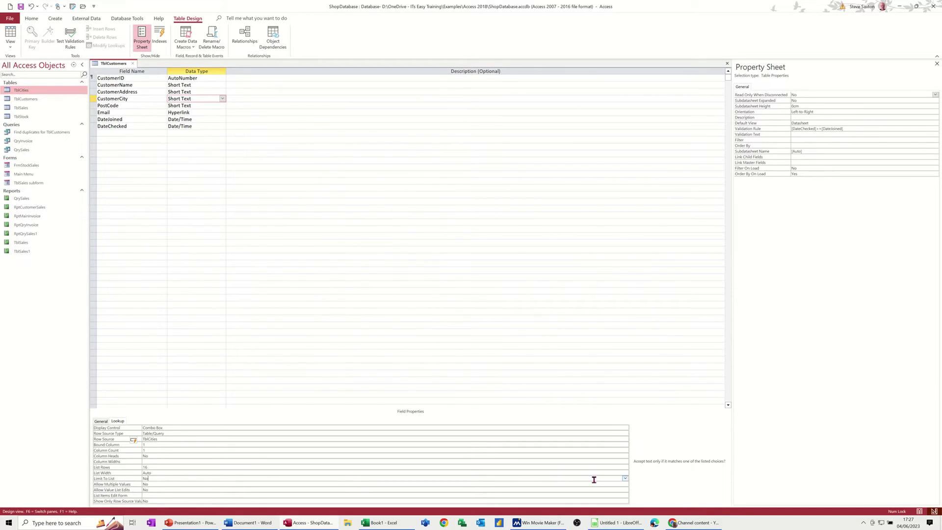
{"action": "left_click", "coordinate": [625, 480]}
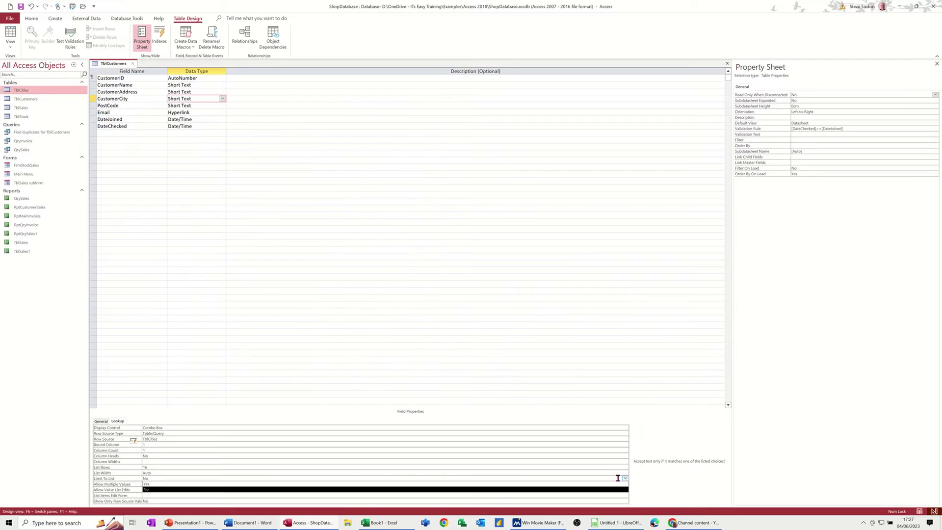
{"action": "left_click", "coordinate": [156, 485]}
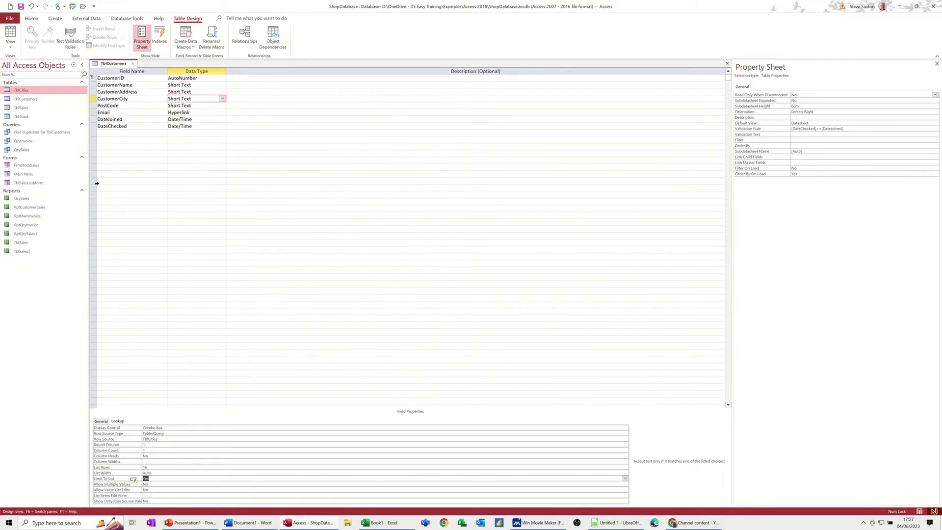
{"action": "left_click", "coordinate": [21, 7]}
- Start a new customer record in Datasheet View, entering the customer's name and address
{"action": "left_click", "coordinate": [11, 33]}
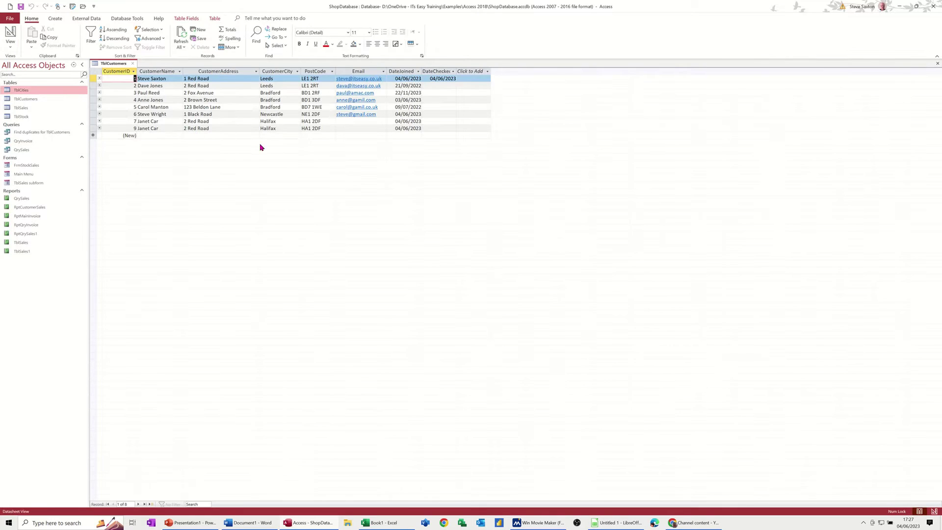
{"action": "left_click", "coordinate": [147, 135]}
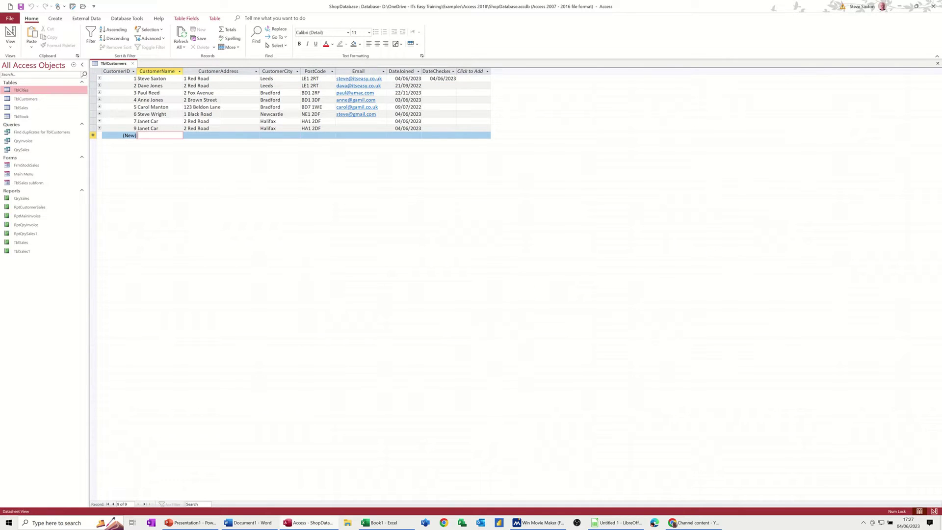
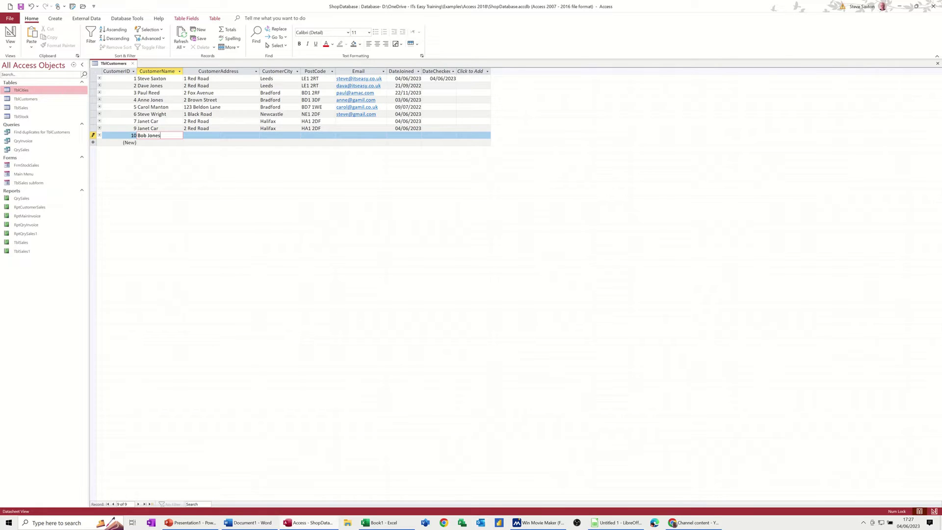
{"action": "key", "text": "Tab"}
{"action": "type", "text": "1"}
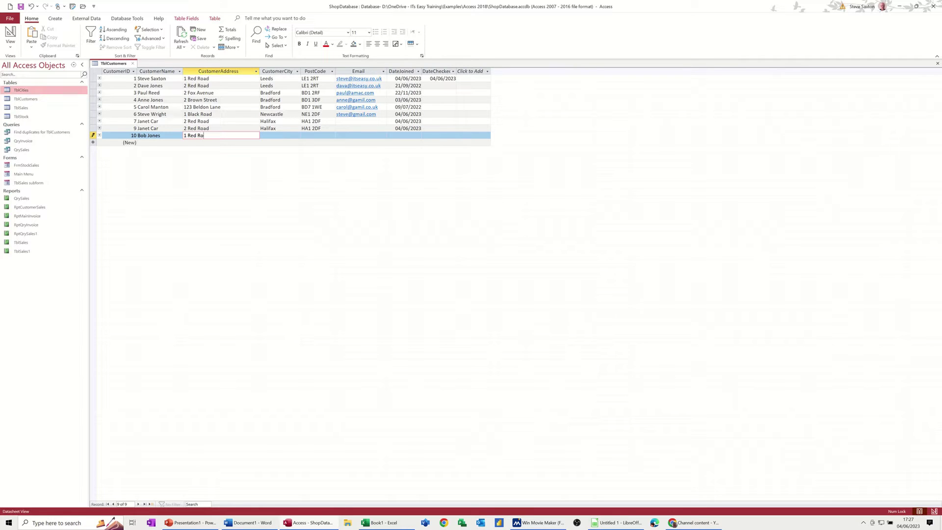
{"action": "key", "text": "Tab"}
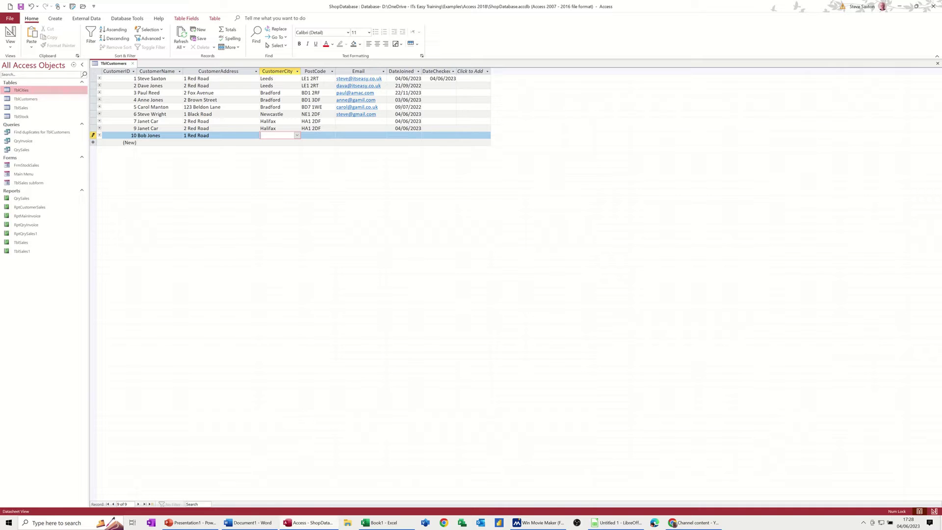
- Enter Cramlington as the city, dismiss the not-in-list warning, and choose Newcastle instead
{"action": "type", "text": "Cramlington"}
{"action": "key", "text": "Return"}
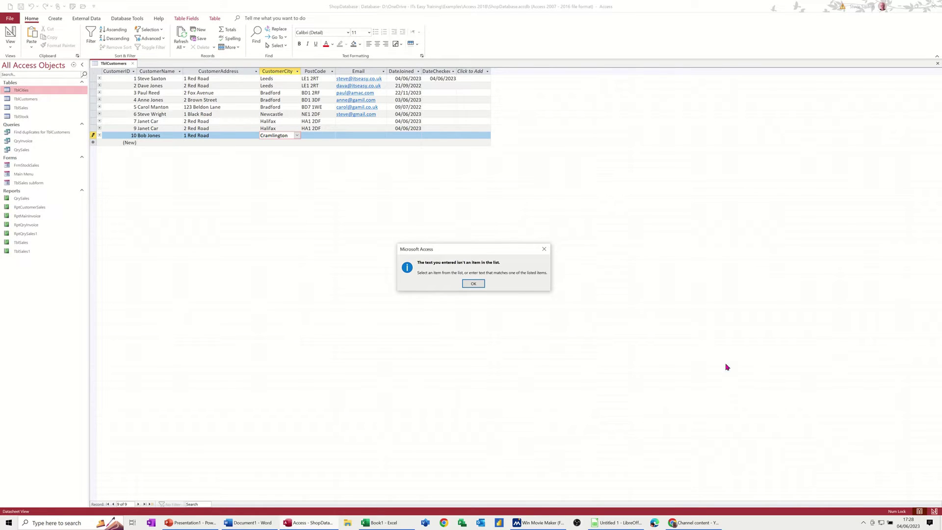
{"action": "left_click_drag", "start_coordinate": [467, 252], "coordinate": [303, 183]}
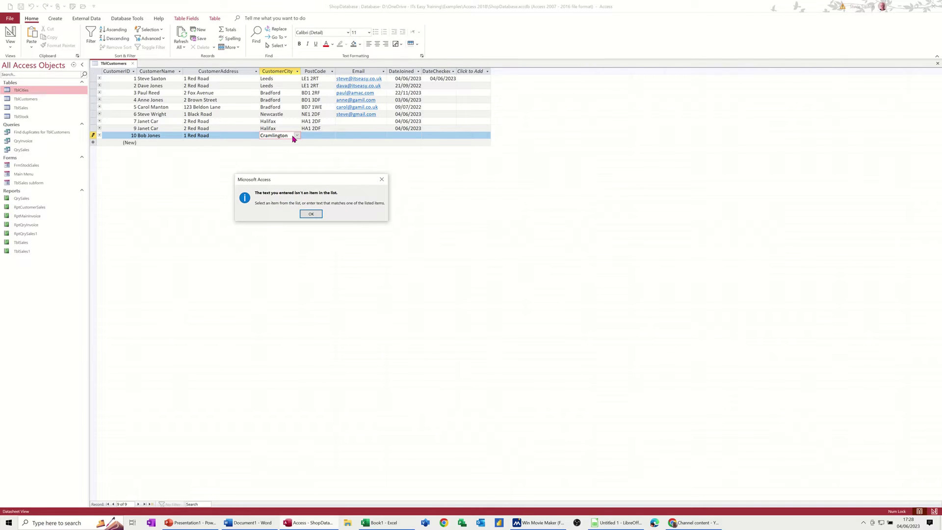
{"action": "left_click", "coordinate": [311, 214]}
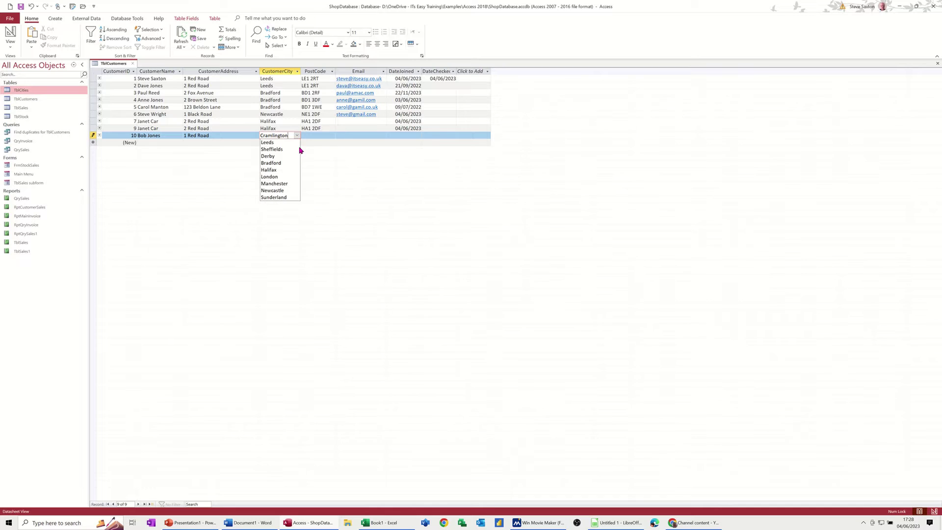
{"action": "left_click", "coordinate": [283, 191]}
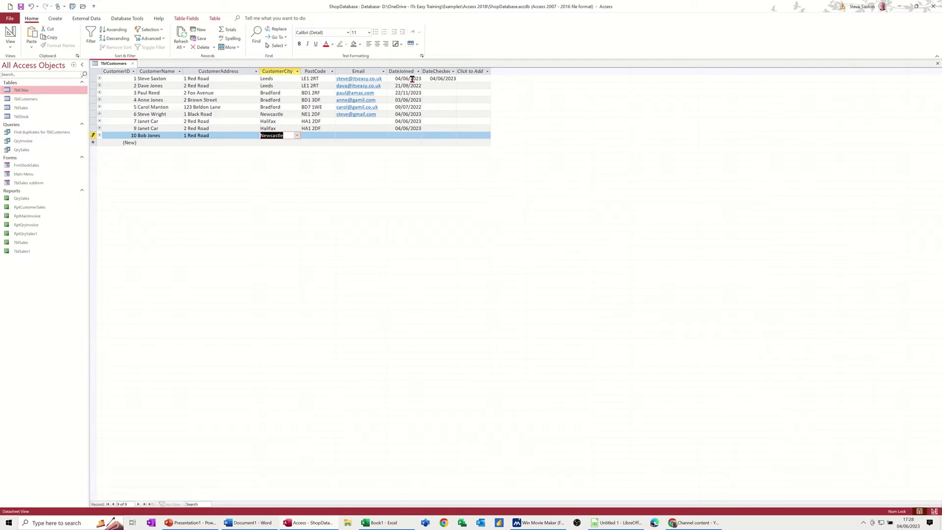
- Commit the new city and enter today's date, 04/06/2023, as customer 7's DateChecked
{"action": "left_click", "coordinate": [440, 99]}
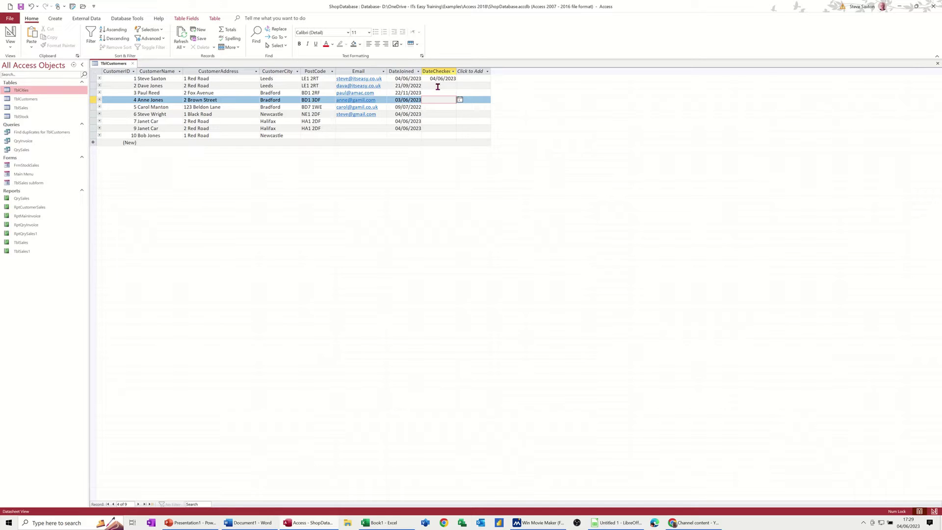
{"action": "left_click", "coordinate": [433, 121]}
{"action": "key", "text": "ctrl+semicolon"}
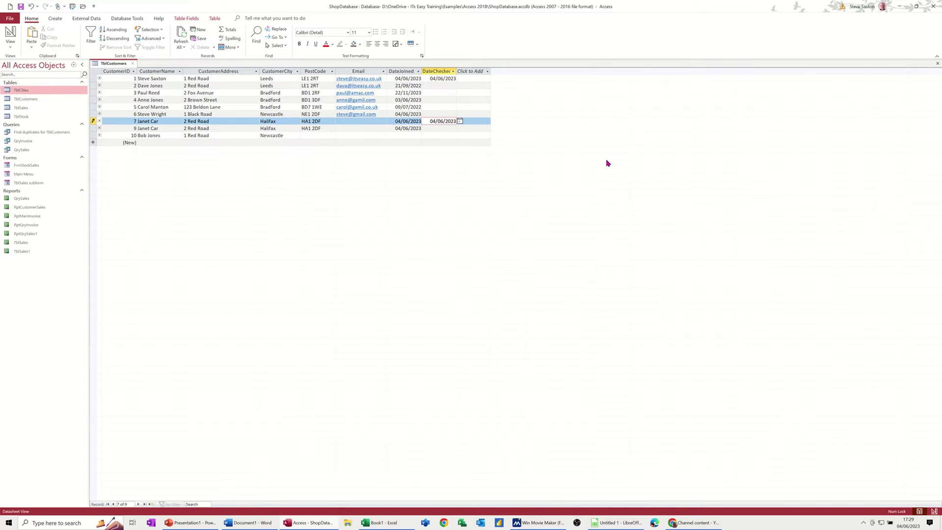
{"action": "left_click", "coordinate": [432, 129]}
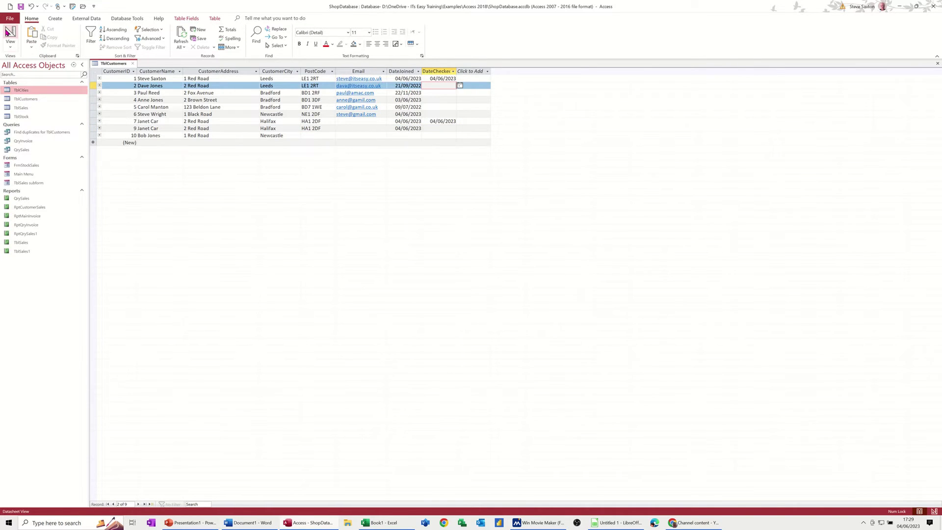
{"action": "left_click", "coordinate": [9, 32]}
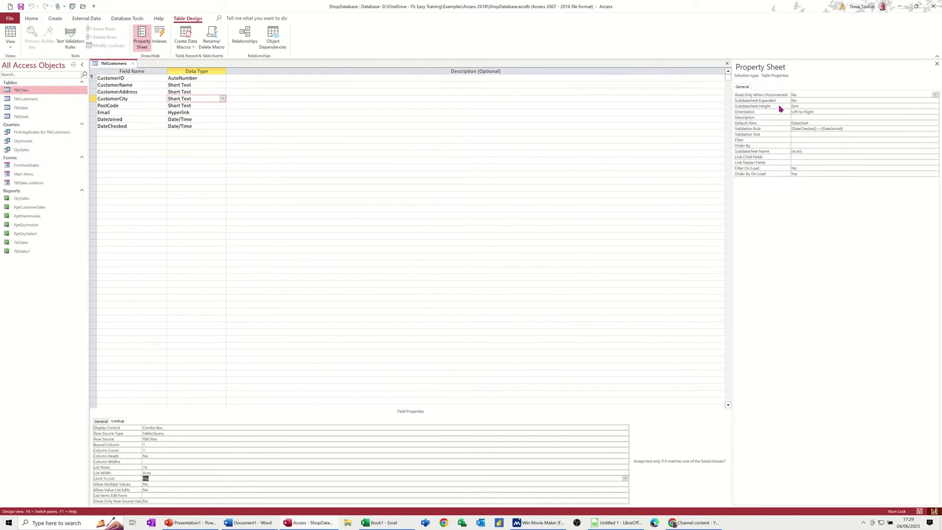
- Rebuild the table validation rule as [DateChecked]>=[DateJoined] in the Expression Builder, save, and return to the datasheet
{"action": "left_click", "coordinate": [845, 129]}
{"action": "left_click", "coordinate": [766, 127]}
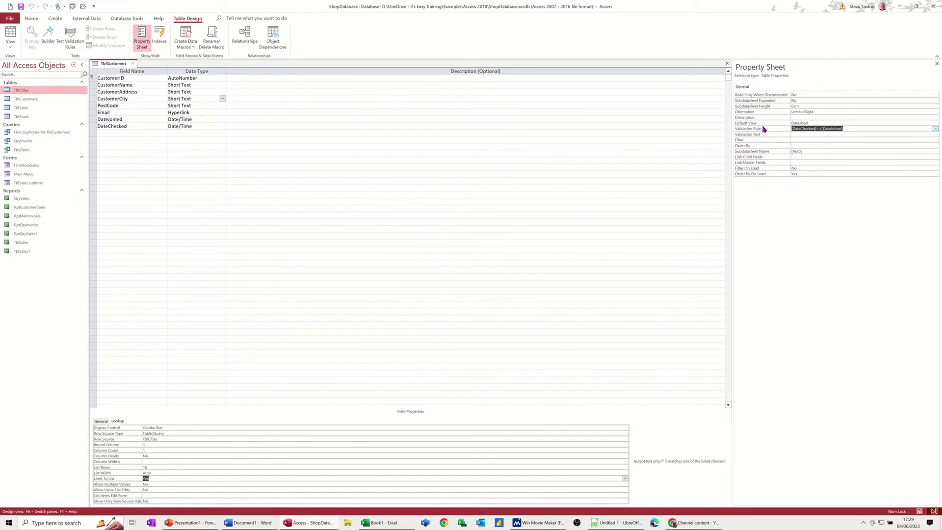
{"action": "key", "text": "Delete"}
{"action": "left_click", "coordinate": [936, 129]}
{"action": "left_click", "coordinate": [464, 211]}
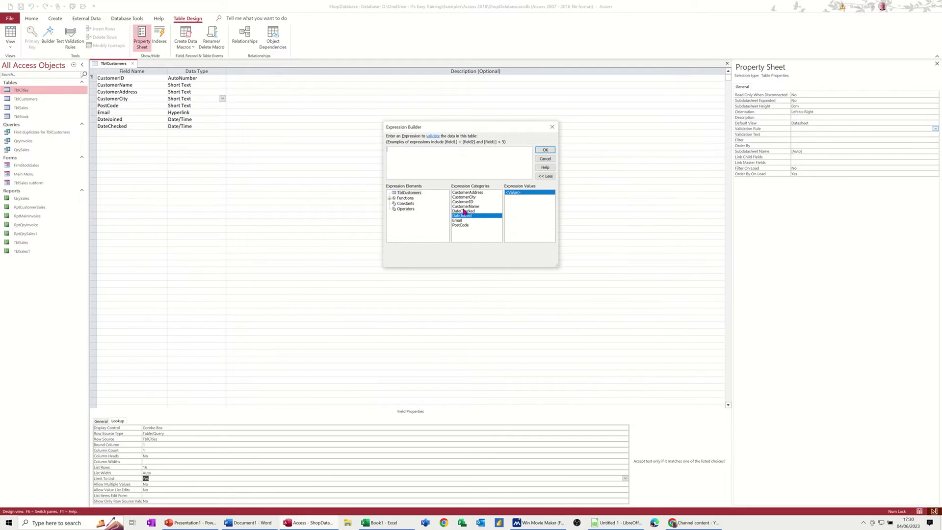
{"action": "double_click", "coordinate": [464, 211]}
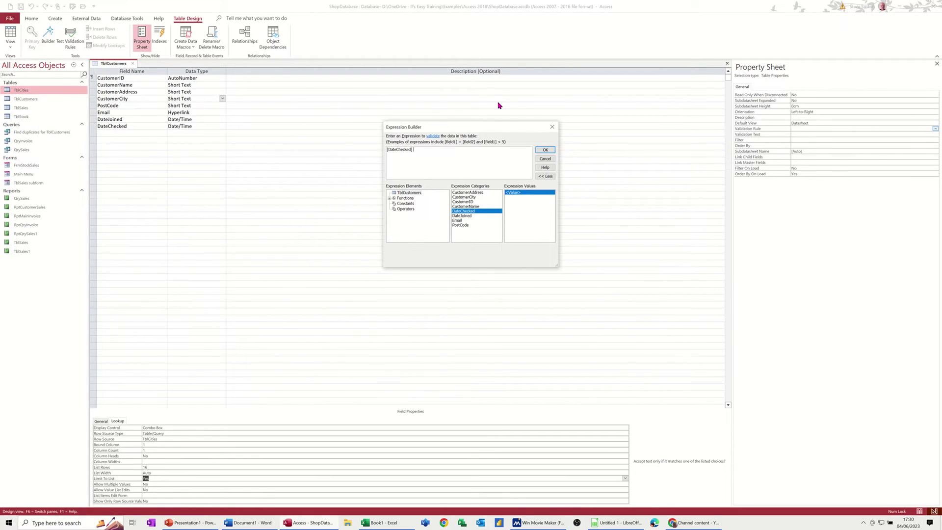
{"action": "double_click", "coordinate": [464, 216]}
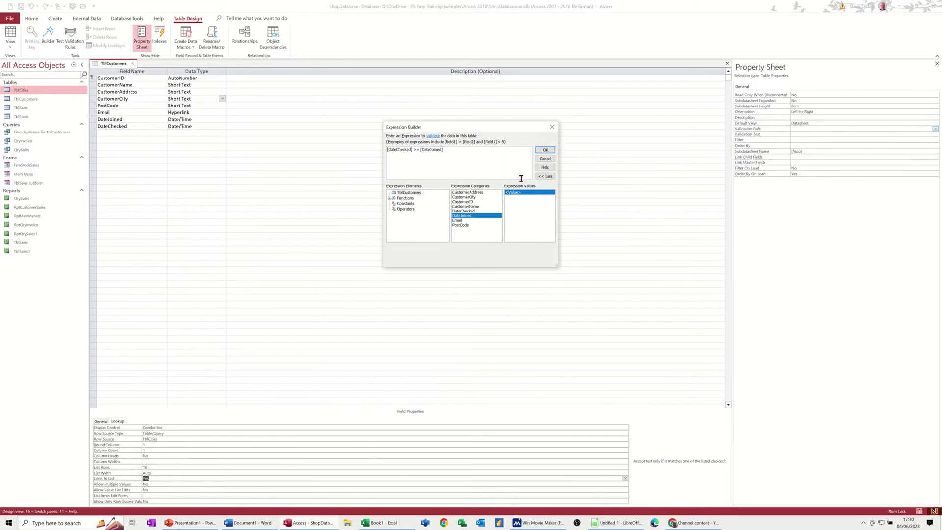
{"action": "left_click", "coordinate": [544, 150]}
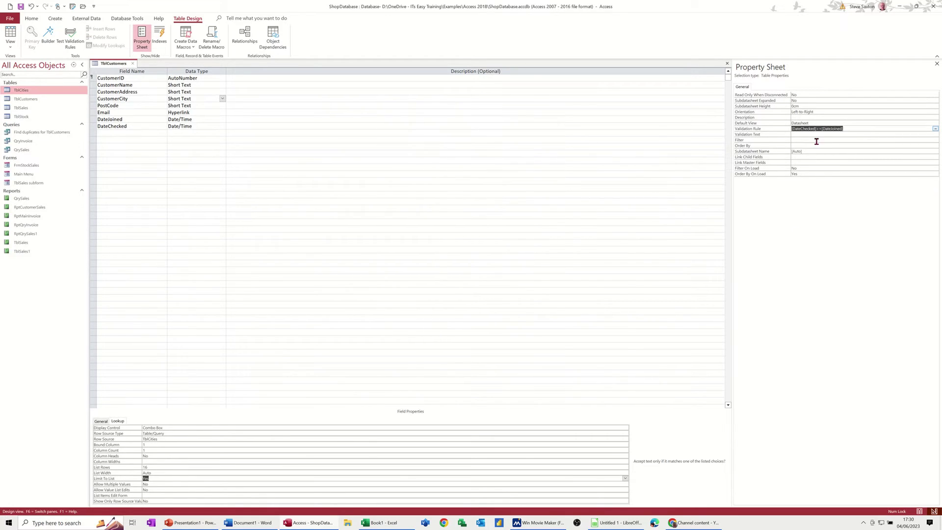
{"action": "left_click", "coordinate": [817, 189]}
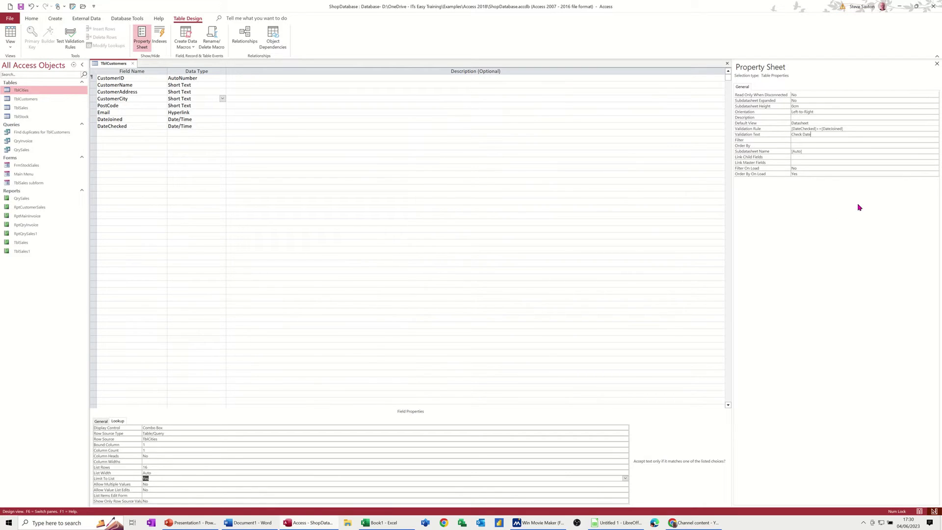
{"action": "left_click", "coordinate": [21, 8]}
{"action": "left_click", "coordinate": [11, 34]}
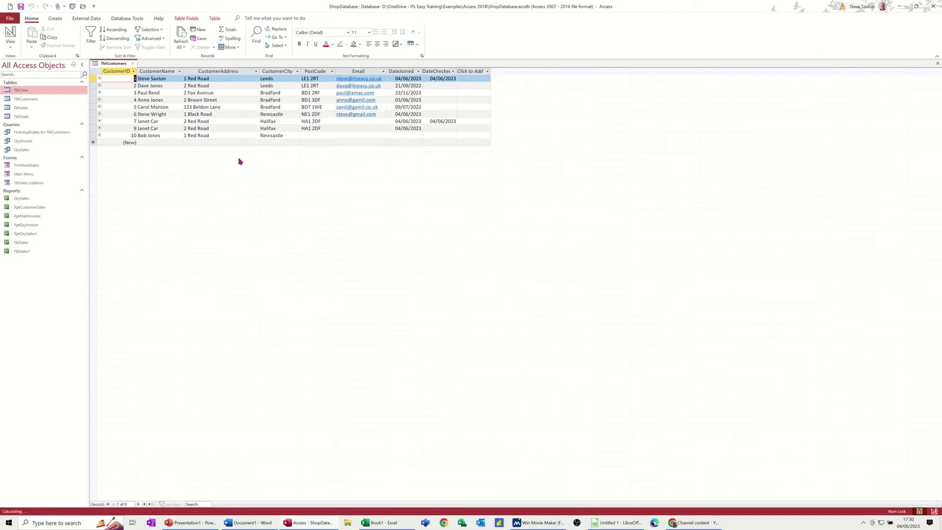
- Enter 2/6/23 as customer 6's DateChecked, see it rejected, and use today's date instead
{"action": "left_click", "coordinate": [439, 113]}
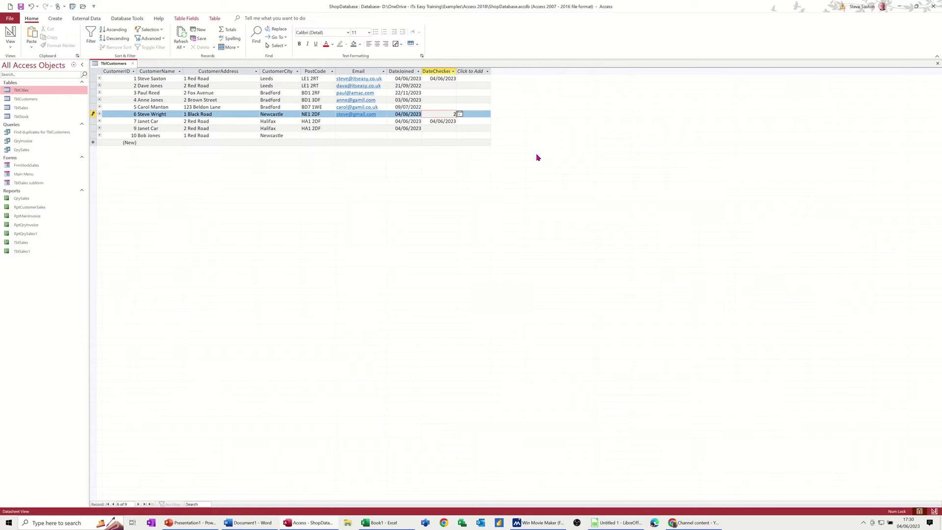
{"action": "type", "text": "2/6/23"}
{"action": "key", "text": "Return"}
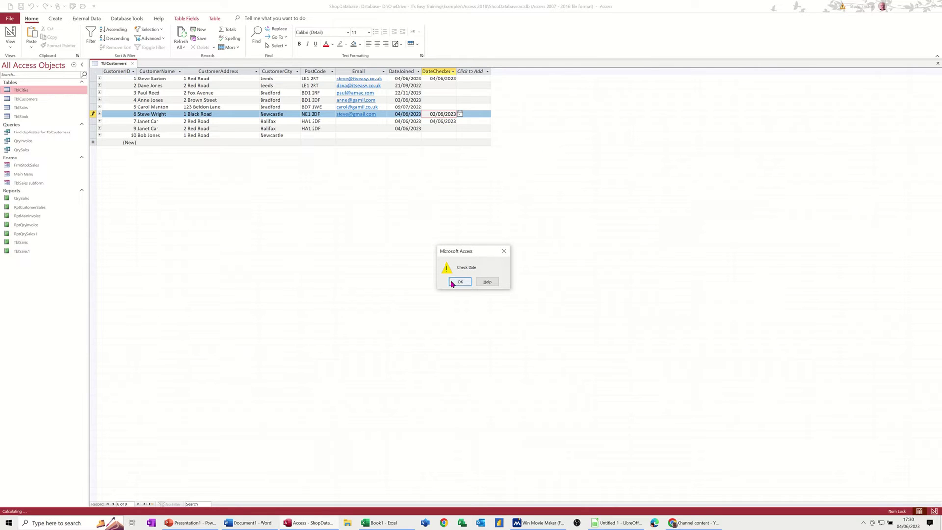
{"action": "left_click", "coordinate": [459, 282]}
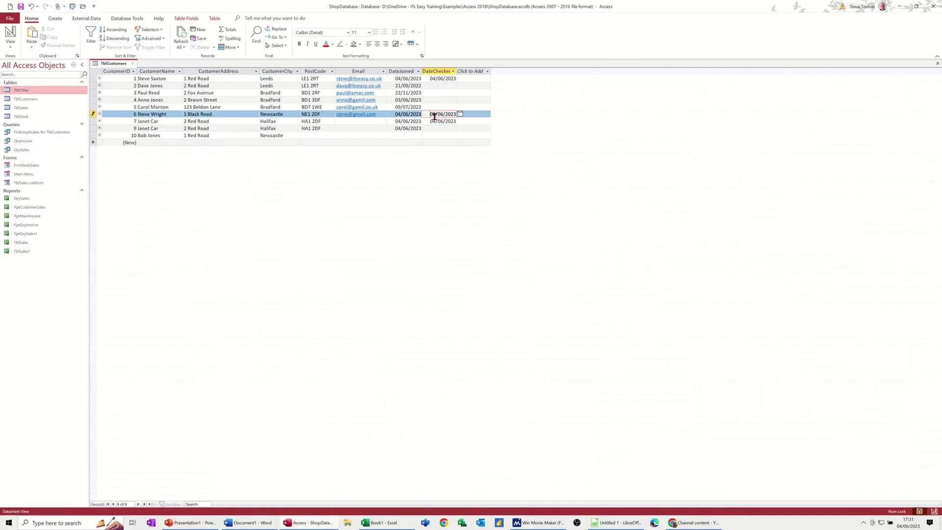
{"action": "key", "text": "F2"}
{"action": "key", "text": "Escape"}
{"action": "key", "text": "Tab"}
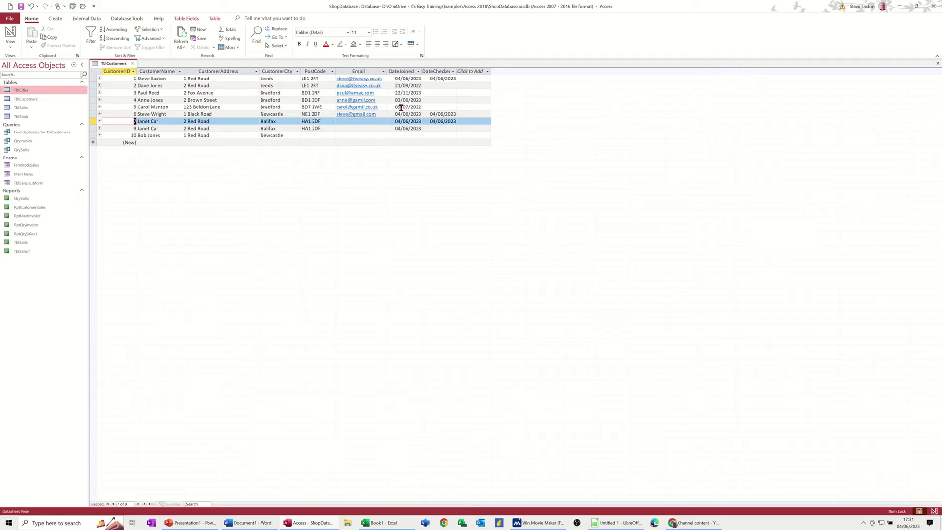
{"action": "left_click", "coordinate": [10, 34]}
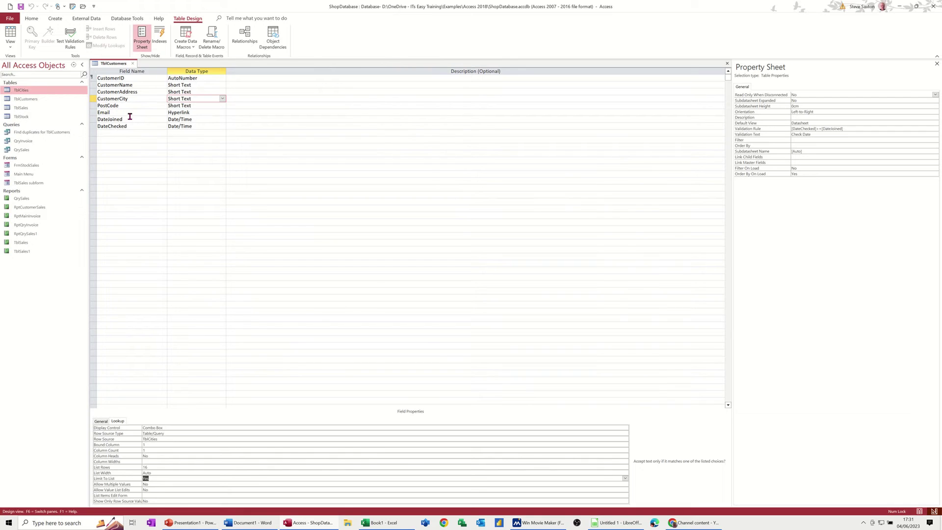
- Type >now()-1 as the DateJoined field's Validation Rule on the General tab
{"action": "left_click", "coordinate": [155, 118]}
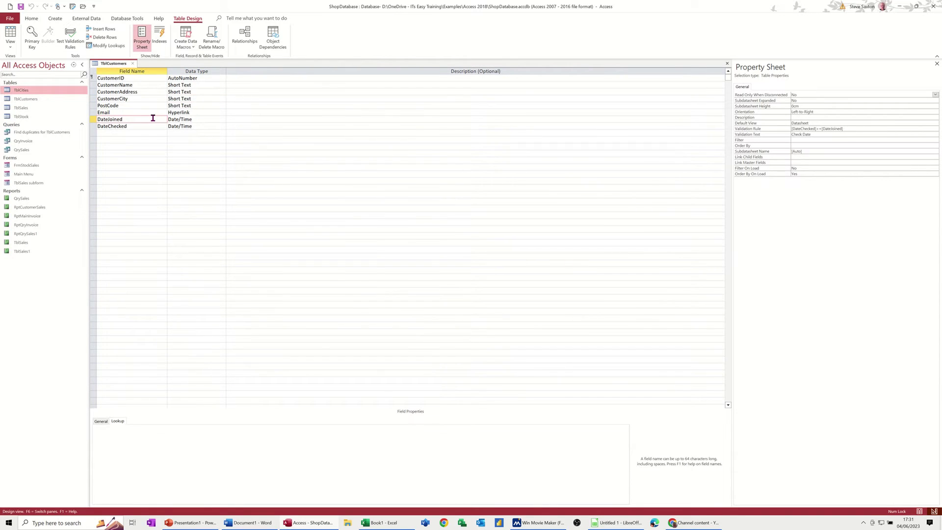
{"action": "left_click", "coordinate": [200, 119]}
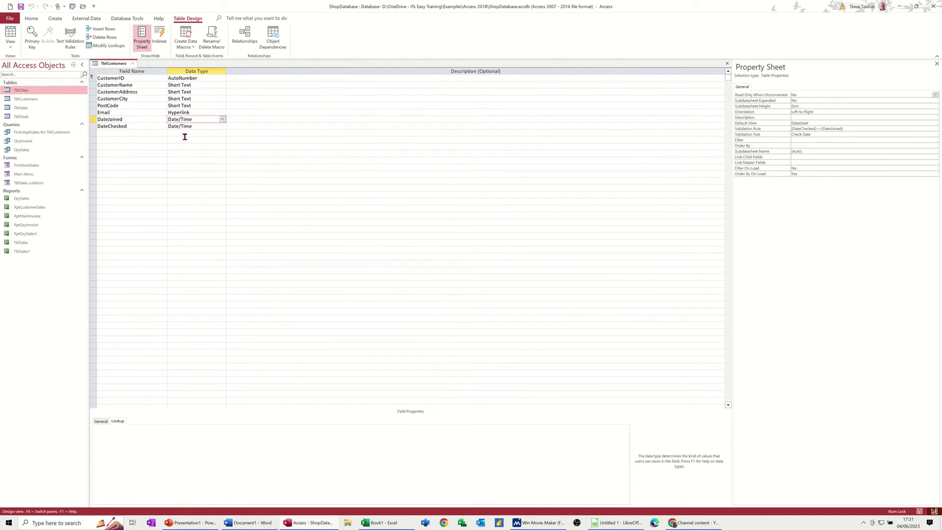
{"action": "left_click", "coordinate": [100, 421]}
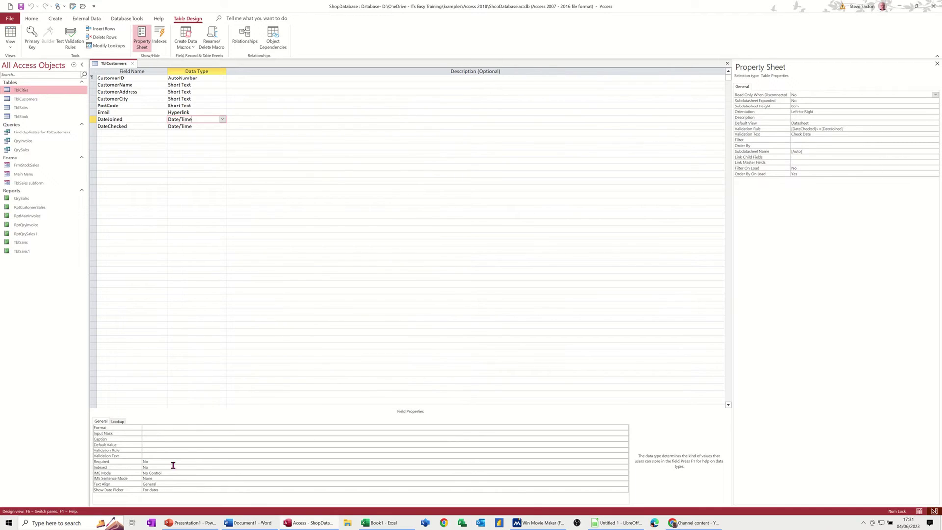
{"action": "left_click", "coordinate": [149, 450]}
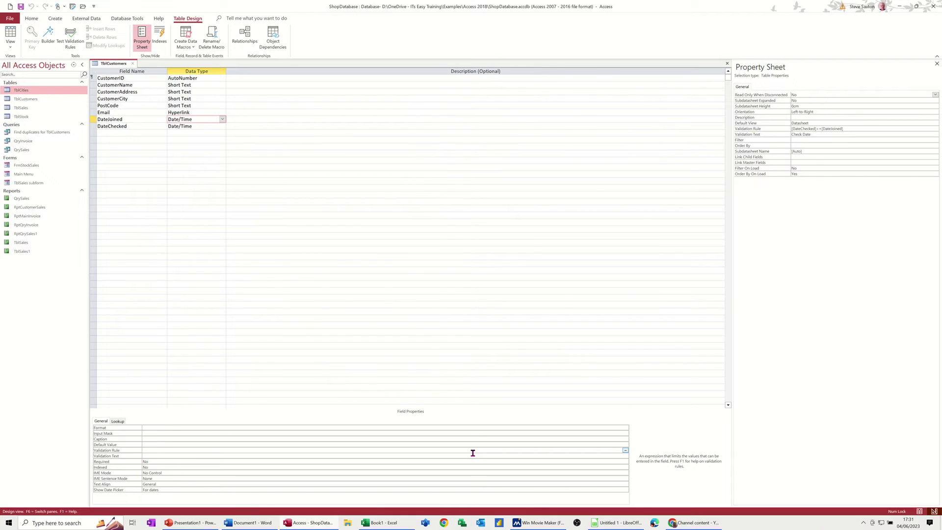
{"action": "type", "text": ">now()-1"}
- Save the design, accept both data-integrity prompts, and return to the customer records
{"action": "left_click", "coordinate": [20, 6]}
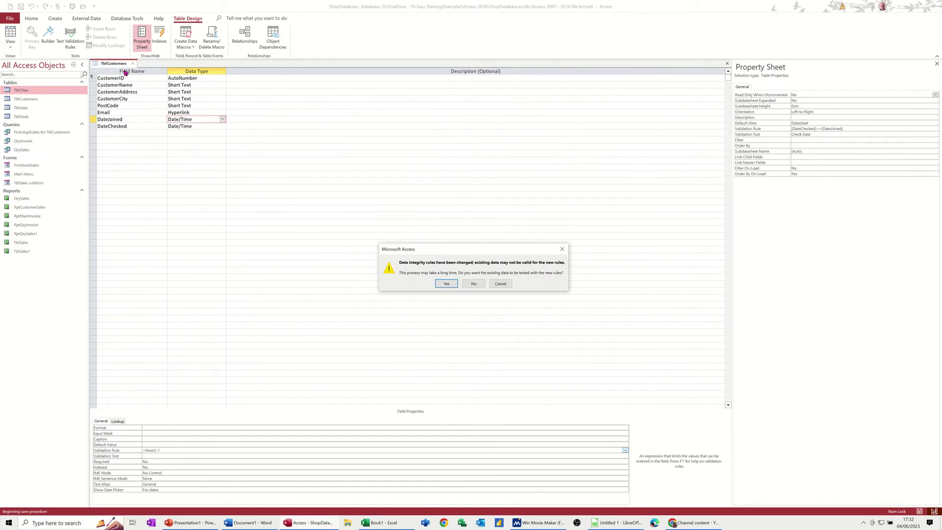
{"action": "left_click", "coordinate": [447, 284]}
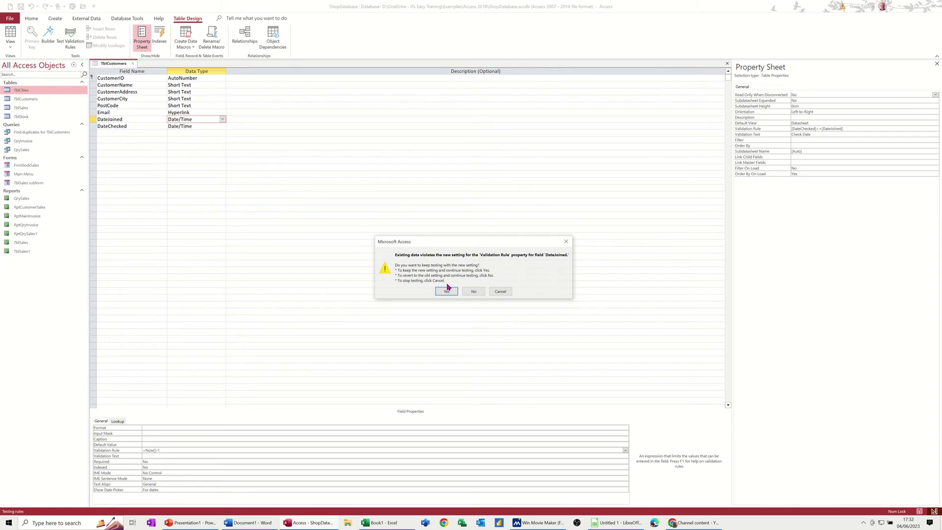
{"action": "left_click", "coordinate": [446, 290]}
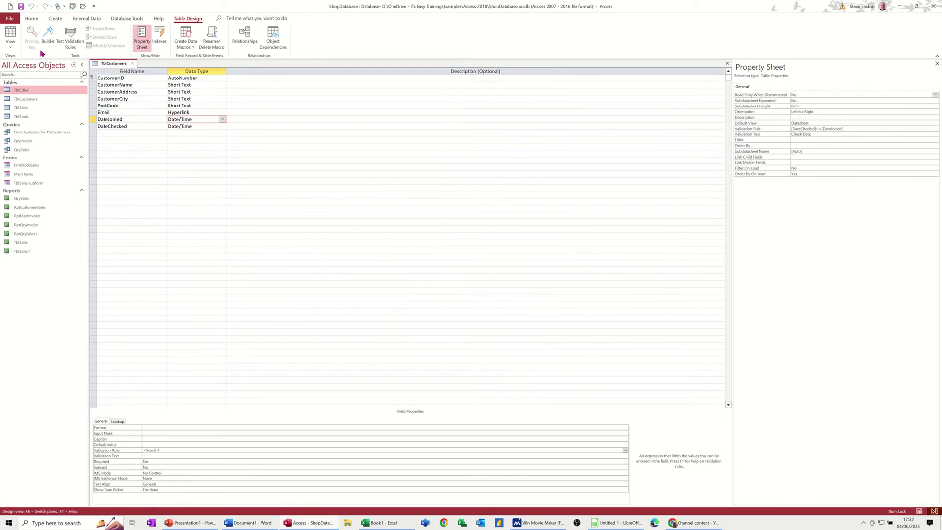
{"action": "left_click", "coordinate": [9, 33]}
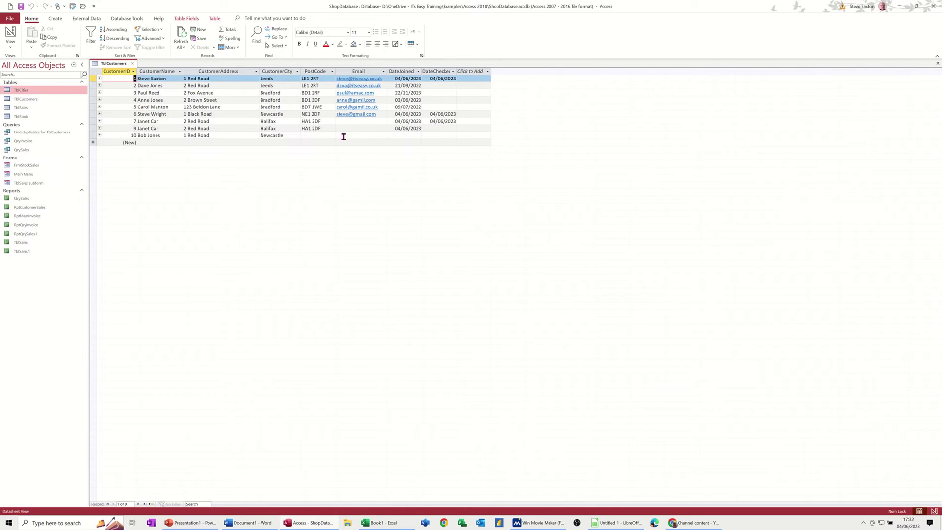
- Enter 1/6/23 as customer 10's DateJoined, dismiss the rejection warning, and clear the cell
{"action": "left_click", "coordinate": [399, 136]}
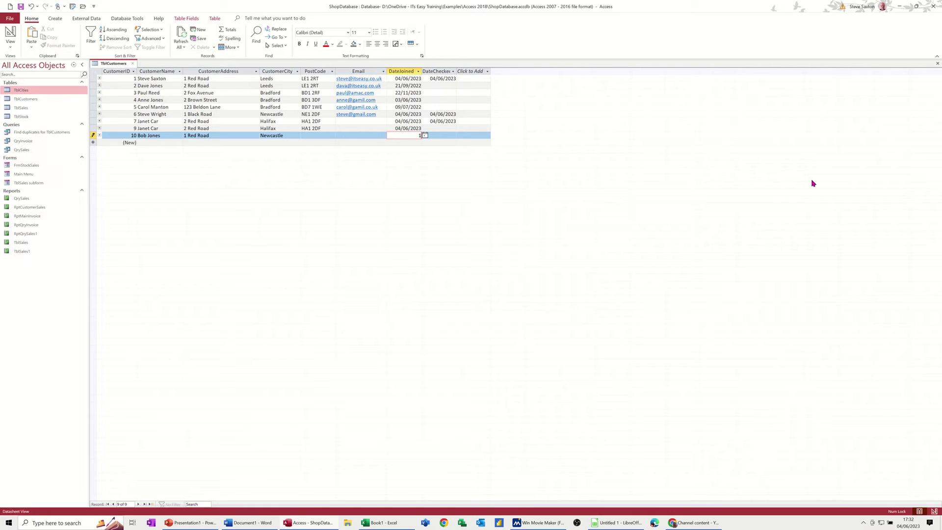
{"action": "type", "text": "1/6/23"}
{"action": "key", "text": "Return"}
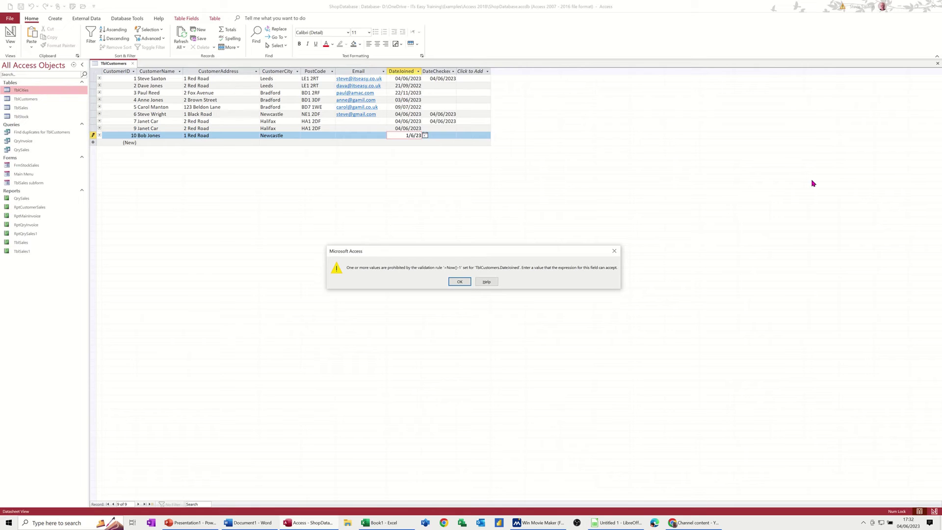
{"action": "left_click", "coordinate": [458, 282]}
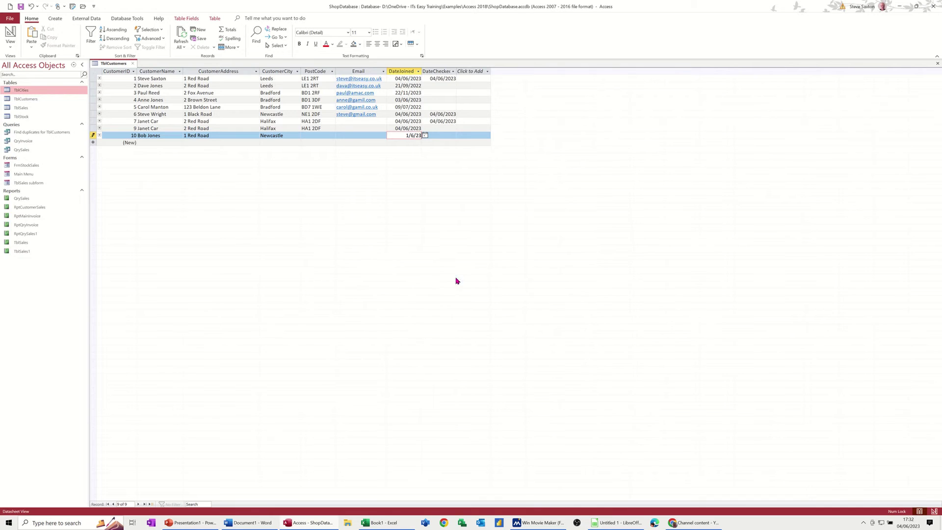
{"action": "key", "text": "BackSpace"}
{"action": "left_click", "coordinate": [347, 132]}
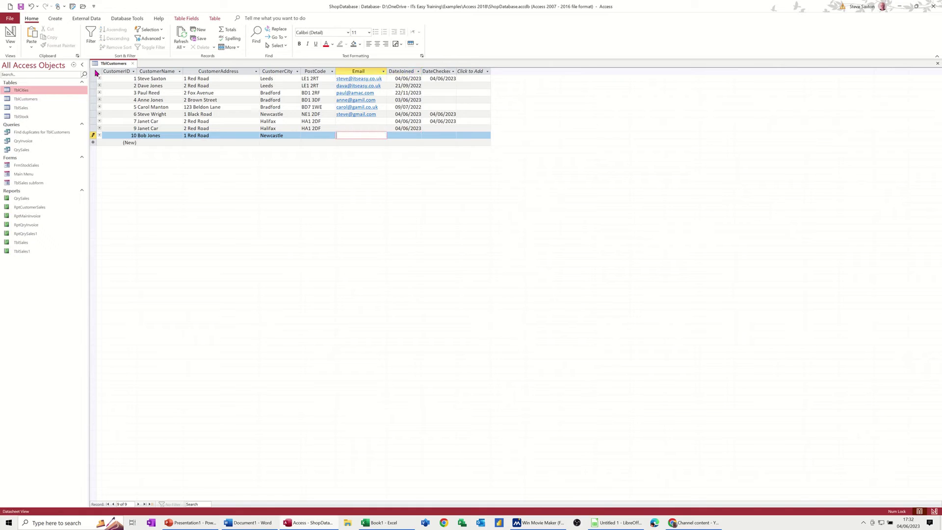
- Edit DateJoined's validation message in Design View and return to the datasheet
{"action": "left_click", "coordinate": [10, 35]}
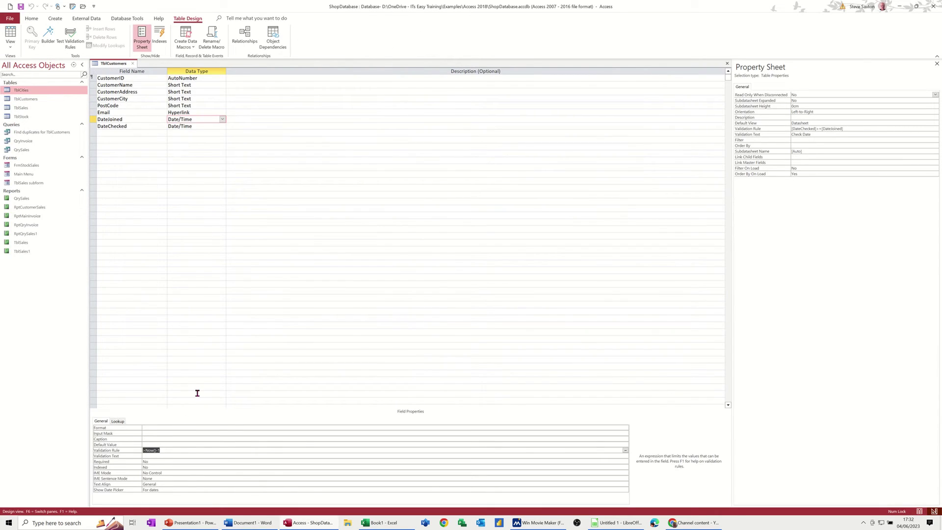
{"action": "left_click", "coordinate": [151, 457]}
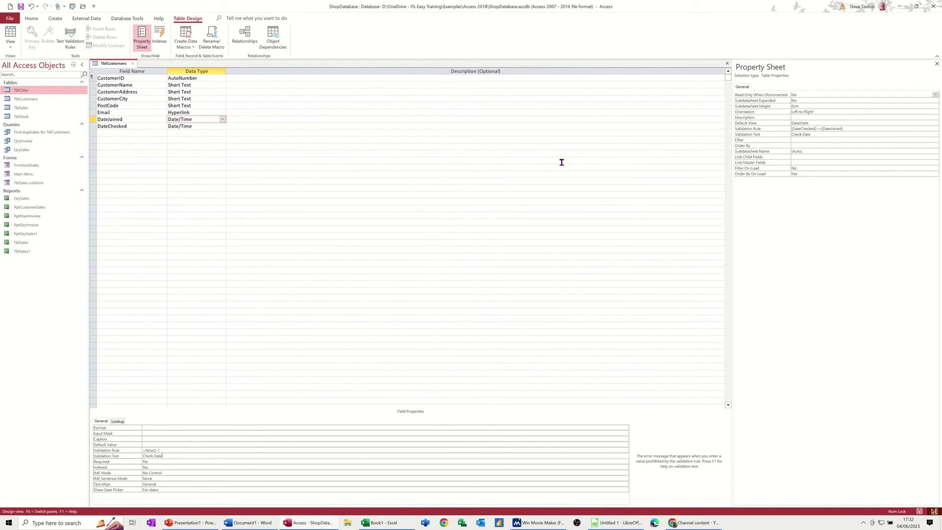
{"action": "left_click", "coordinate": [10, 33]}
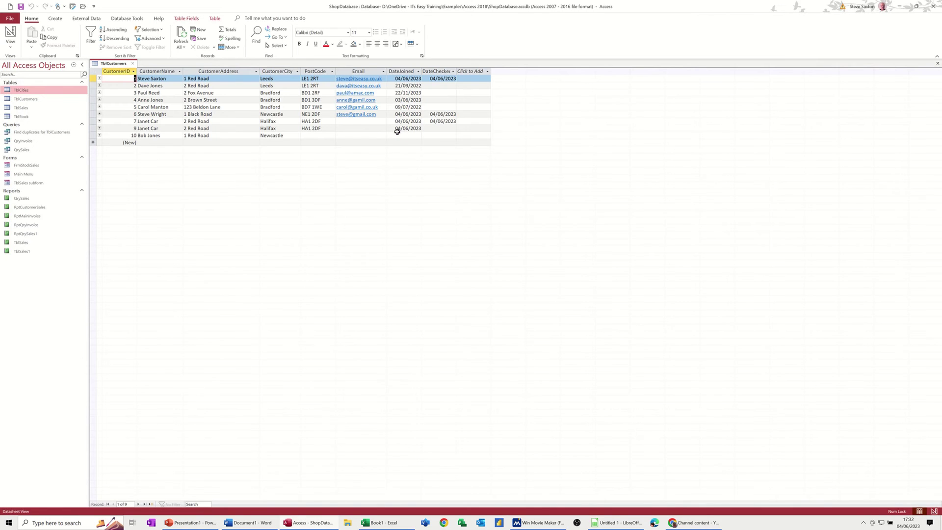
- Enter 1/6/23 for customer 10's DateJoined, dismiss the Check Date warning, and replace it with 04/06/2023
{"action": "left_click", "coordinate": [395, 134]}
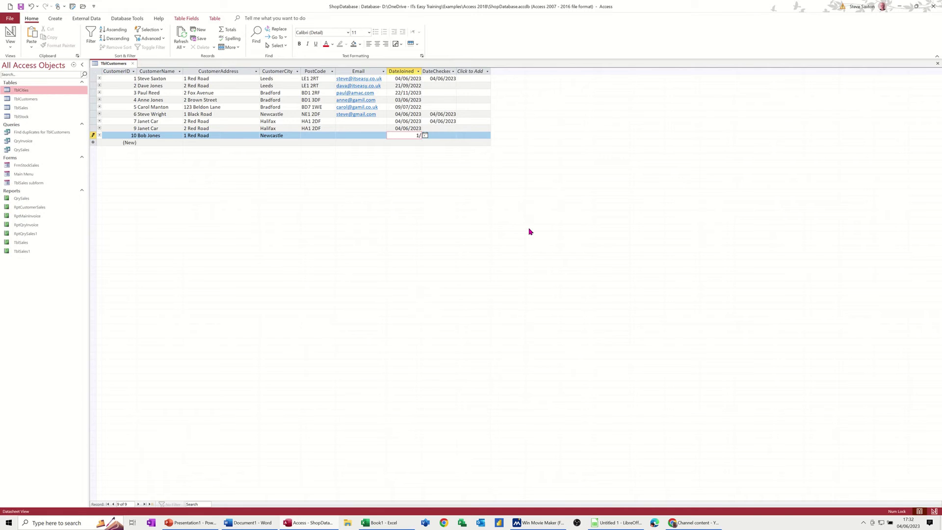
{"action": "type", "text": "1/6/23"}
{"action": "key", "text": "Return"}
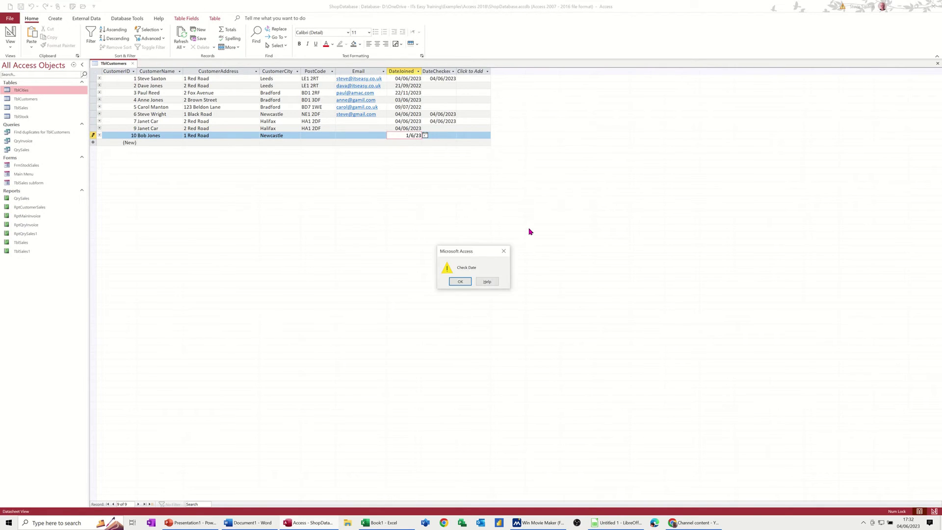
{"action": "left_click", "coordinate": [469, 283]}
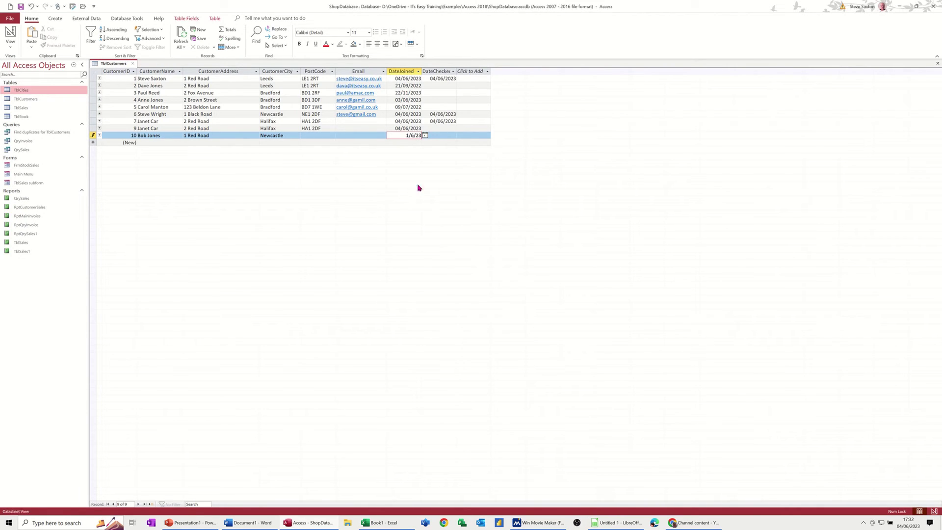
{"action": "left_click_drag", "start_coordinate": [400, 137], "coordinate": [437, 141]}
{"action": "key", "text": "ctrl+semicolon"}
{"action": "key", "text": "Tab"}
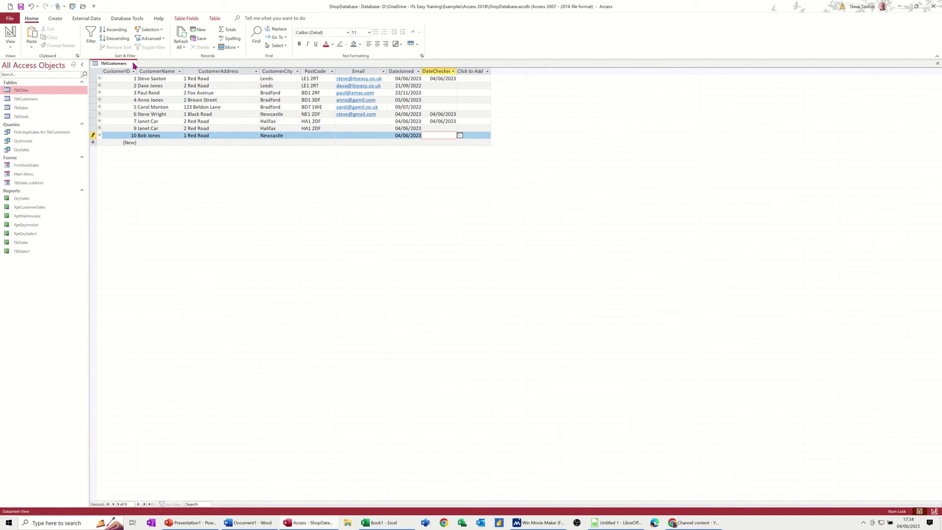
- Close TblCustomers and untick Enforce Referential Integrity on the TblCustomers–TblSales relationship in the Relationships diagram
{"action": "key", "text": "ctrl+w"}
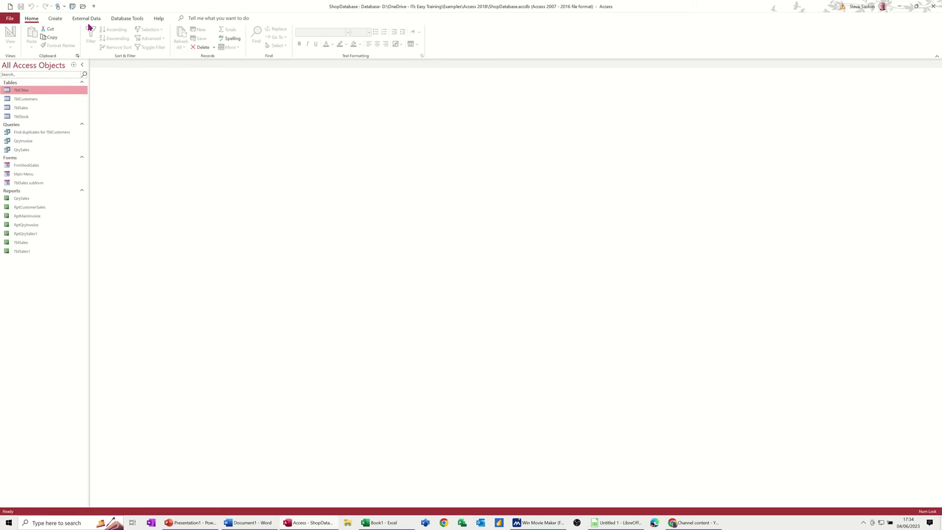
{"action": "left_click", "coordinate": [122, 18]}
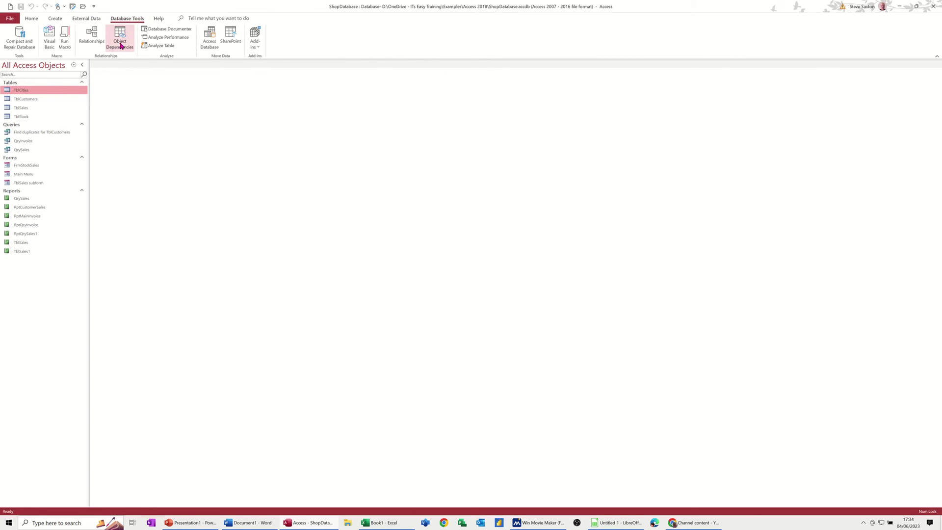
{"action": "left_click", "coordinate": [92, 35]}
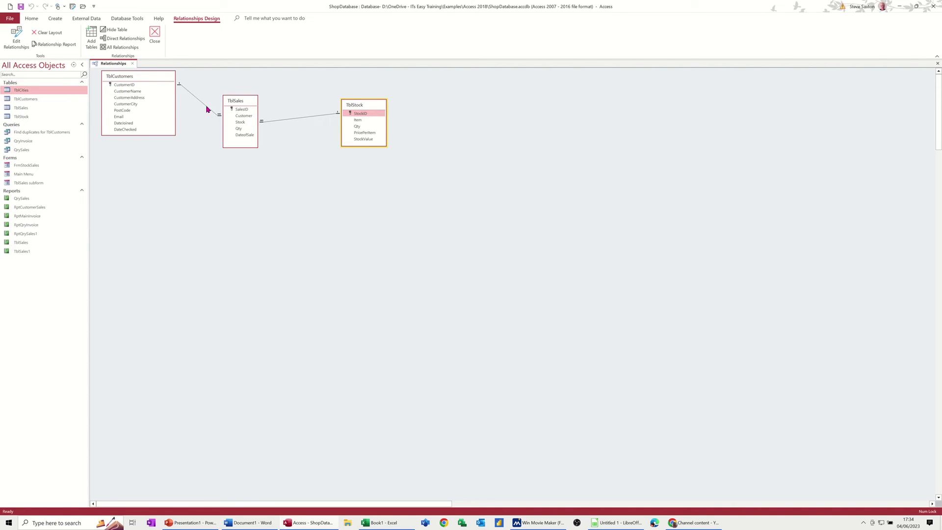
{"action": "double_click", "coordinate": [206, 109]}
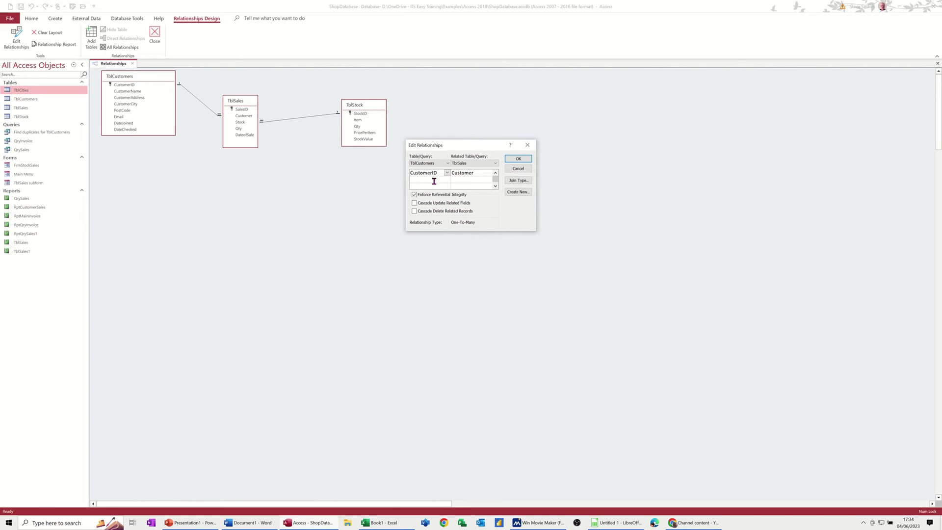
{"action": "left_click_drag", "start_coordinate": [433, 147], "coordinate": [286, 157]}
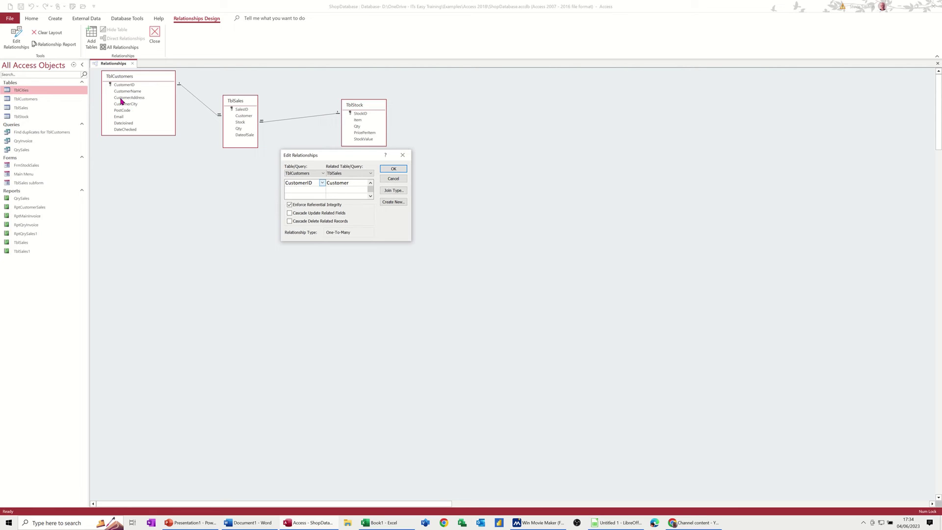
{"action": "left_click", "coordinate": [289, 206]}
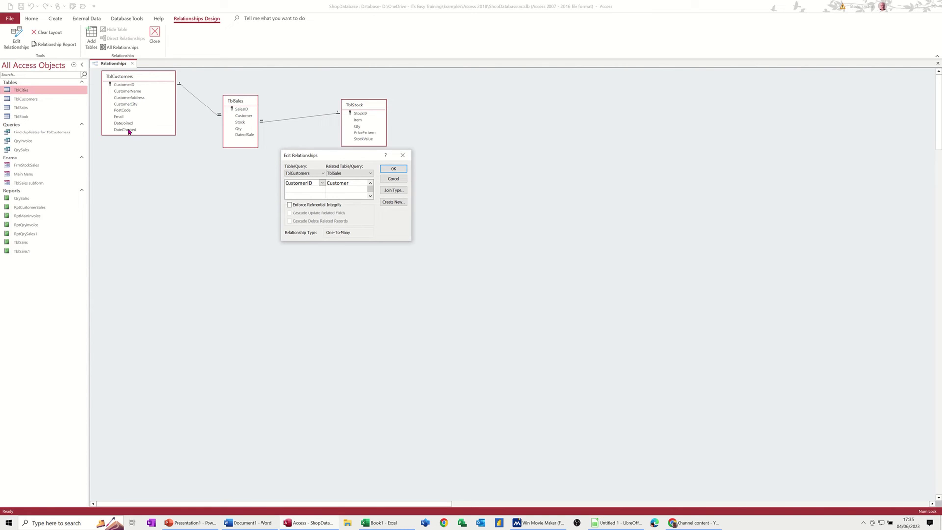
{"action": "left_click", "coordinate": [393, 169]}
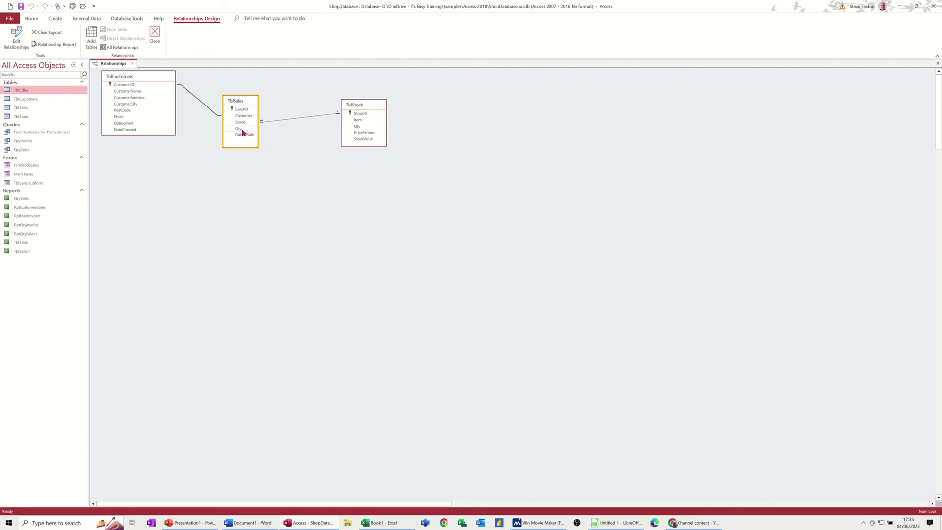
- Add a TblSales record with Customer 12, Stock Bread Buns and Qty 11
{"action": "double_click", "coordinate": [71, 108]}
{"action": "type", "text": "12"}
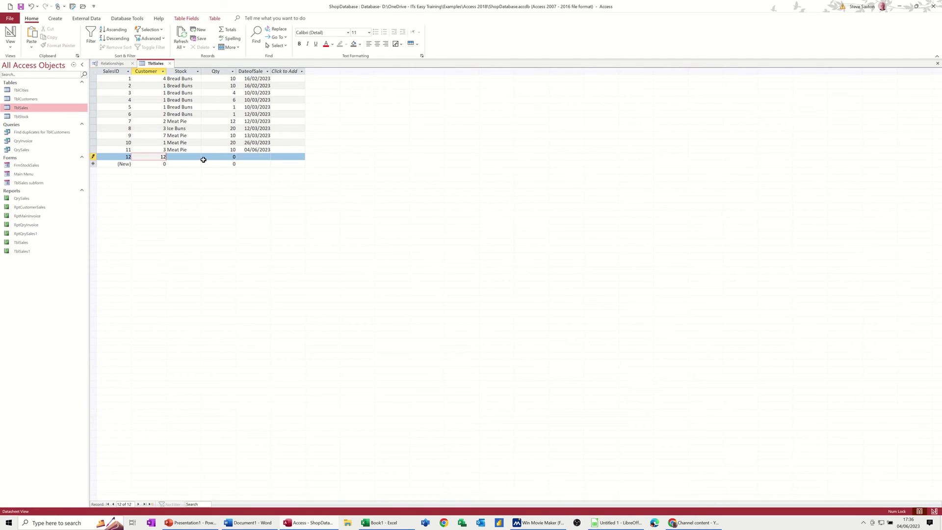
{"action": "left_click", "coordinate": [193, 157]}
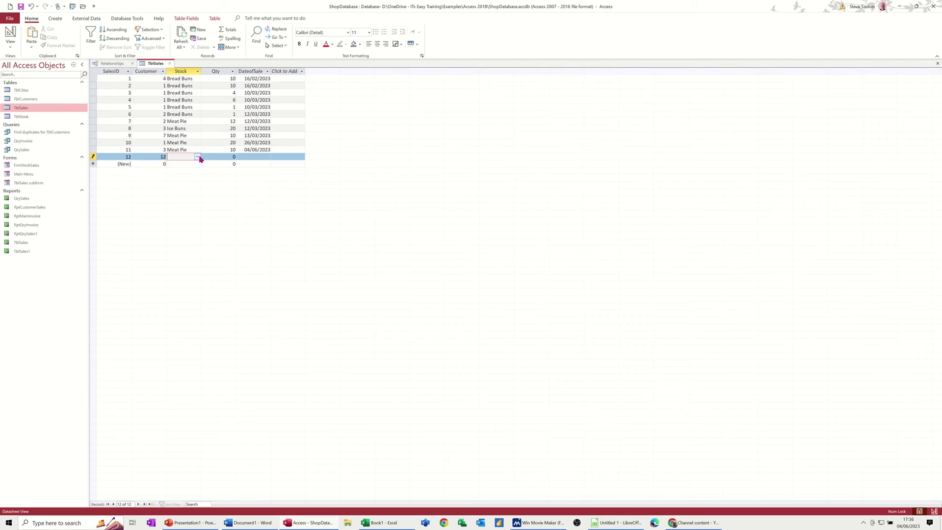
{"action": "left_click", "coordinate": [198, 157]}
{"action": "left_click", "coordinate": [216, 164]}
{"action": "left_click", "coordinate": [231, 158]}
{"action": "type", "text": "11"}
{"action": "key", "text": "Down"}
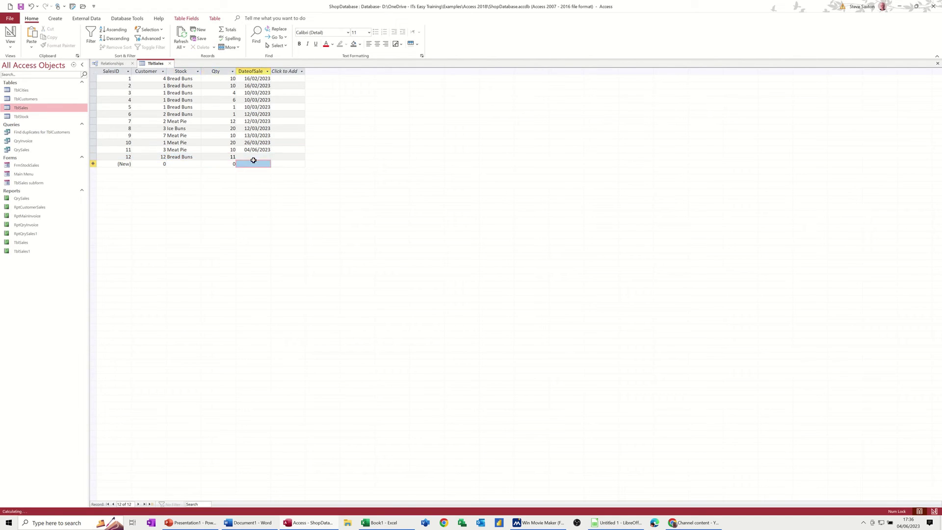
{"action": "left_click", "coordinate": [184, 164]}
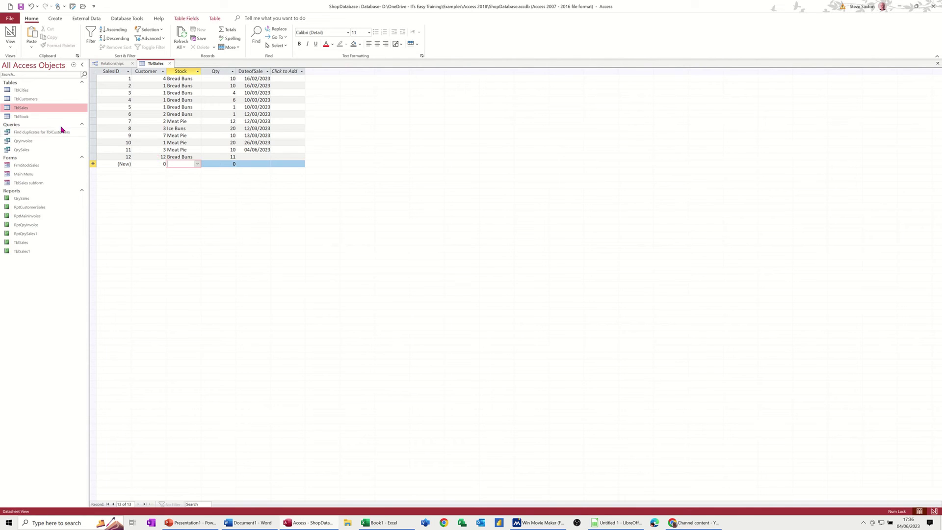
- Check TblCustomers for a customer 12, then close TblSales
{"action": "double_click", "coordinate": [28, 99]}
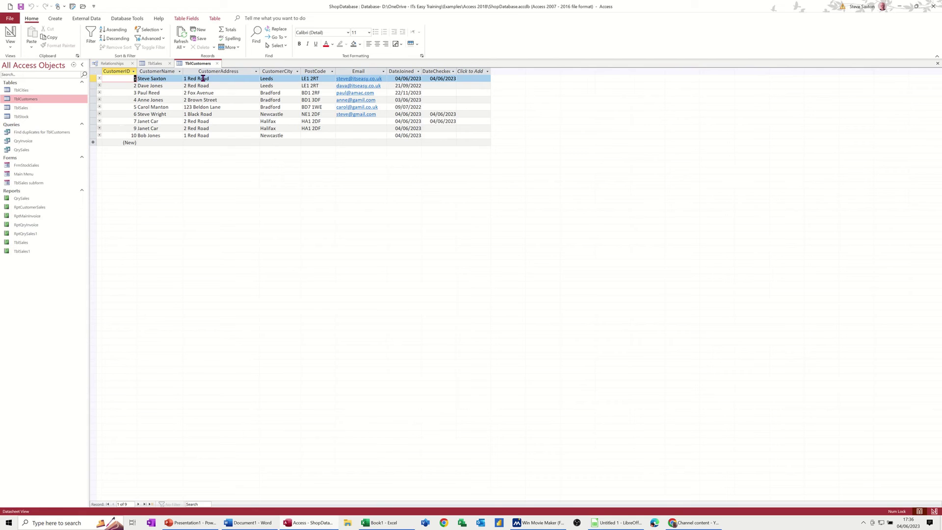
{"action": "left_click", "coordinate": [152, 64]}
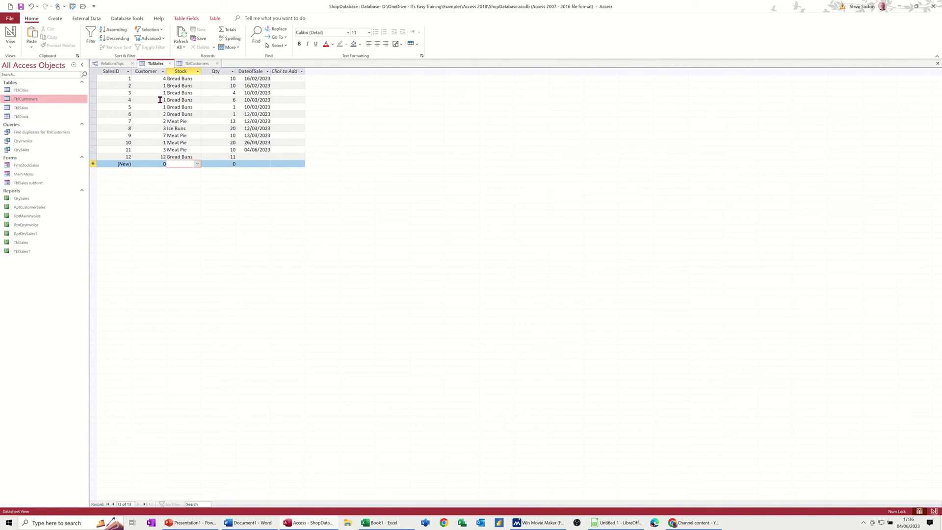
{"action": "left_click", "coordinate": [170, 64]}
- Close TblCustomers and try ticking Enforce Referential Integrity on the TblCustomers–TblSales relationship
{"action": "left_click", "coordinate": [181, 65]}
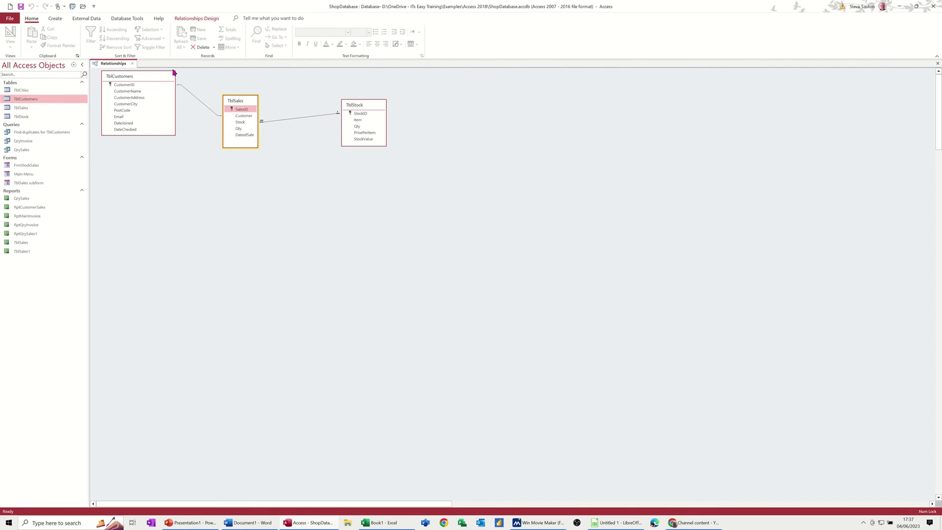
{"action": "double_click", "coordinate": [199, 104]}
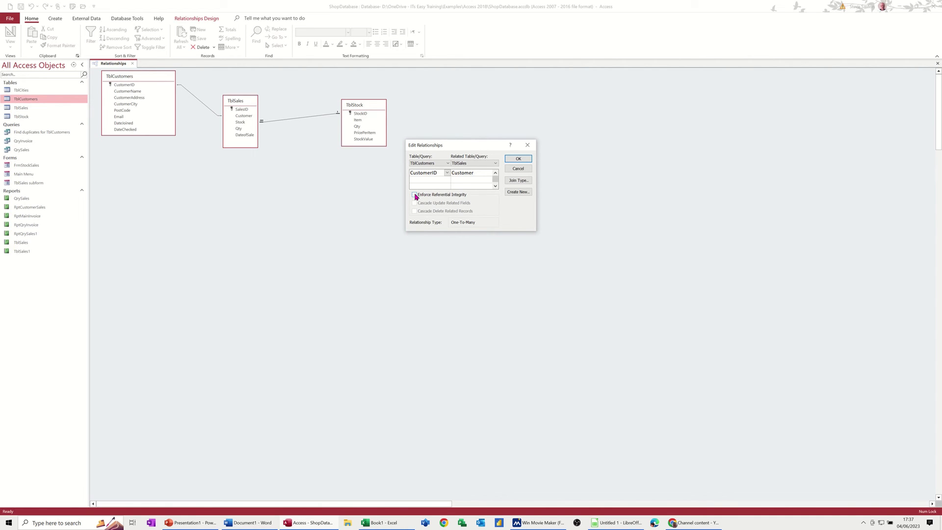
{"action": "left_click", "coordinate": [415, 195]}
{"action": "left_click", "coordinate": [514, 162]}
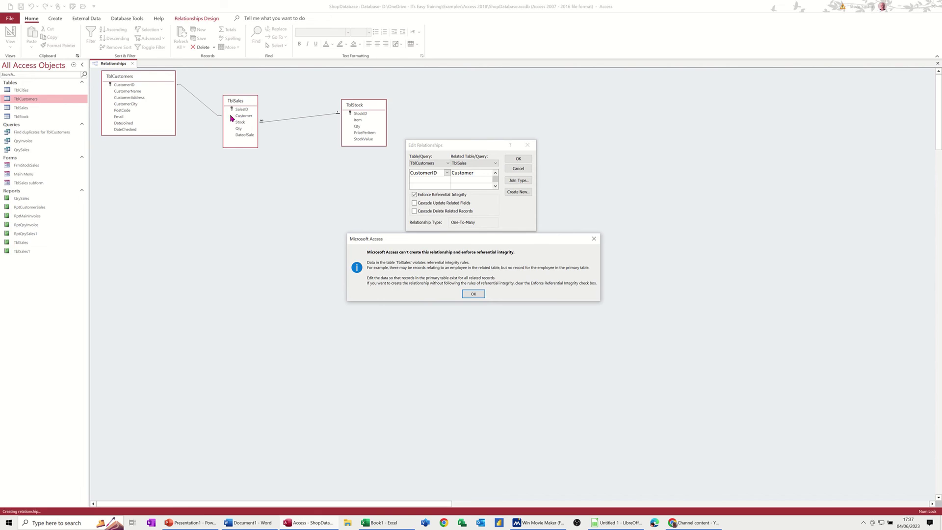
- Dismiss the integrity violation error, cancel the relationship change, and reopen TblSales
{"action": "left_click", "coordinate": [474, 294]}
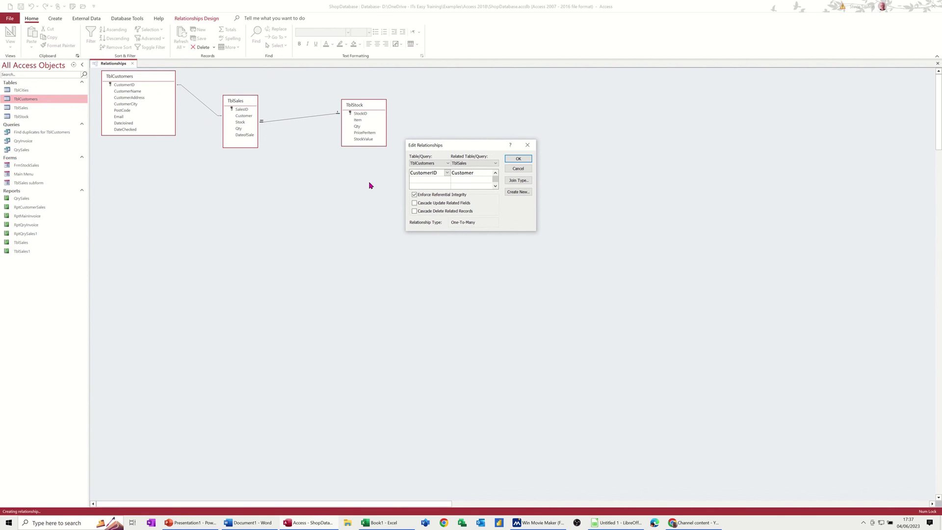
{"action": "left_click", "coordinate": [519, 159]}
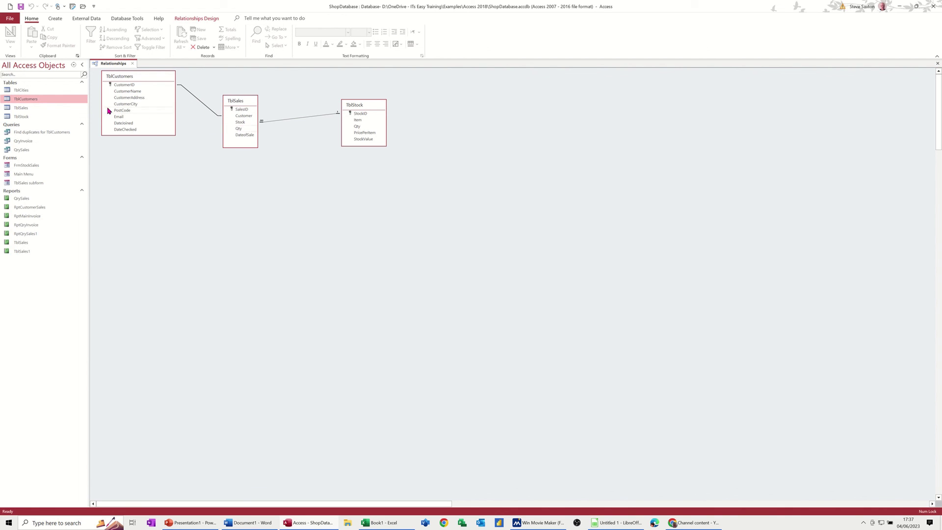
{"action": "double_click", "coordinate": [25, 107]}
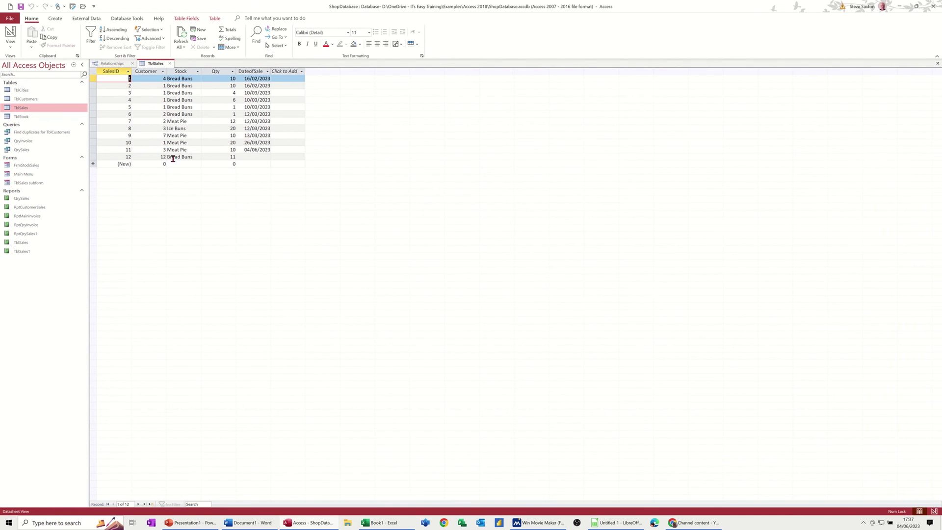
- Delete the TblSales record for customer 12 and close TblSales
{"action": "left_click", "coordinate": [95, 156]}
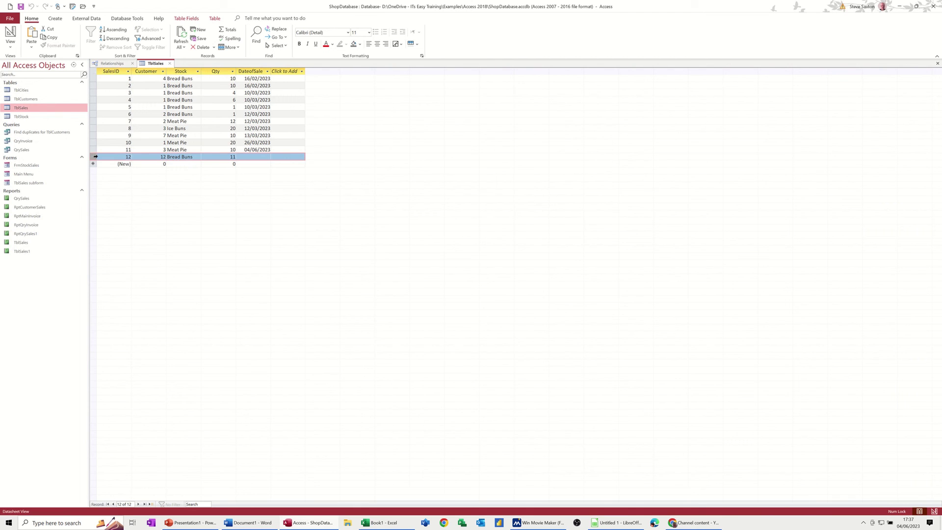
{"action": "key", "text": "Delete"}
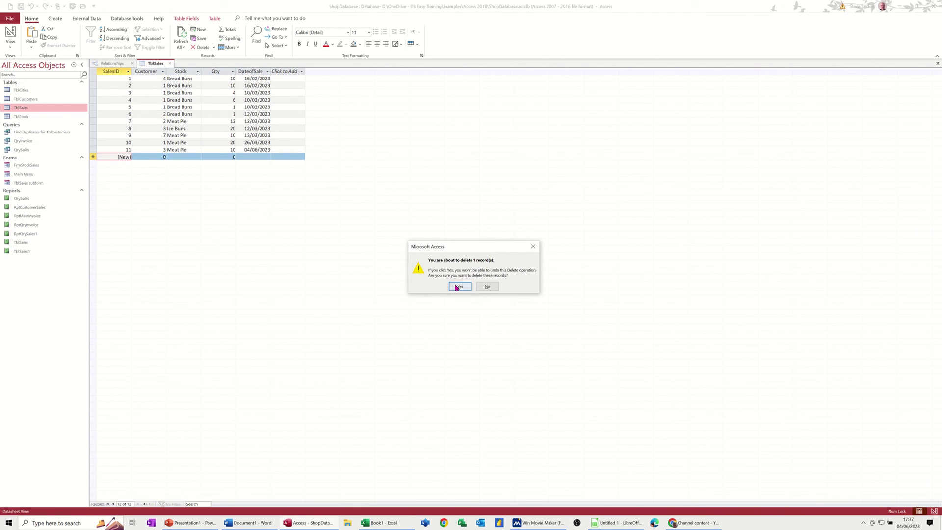
{"action": "left_click", "coordinate": [459, 287]}
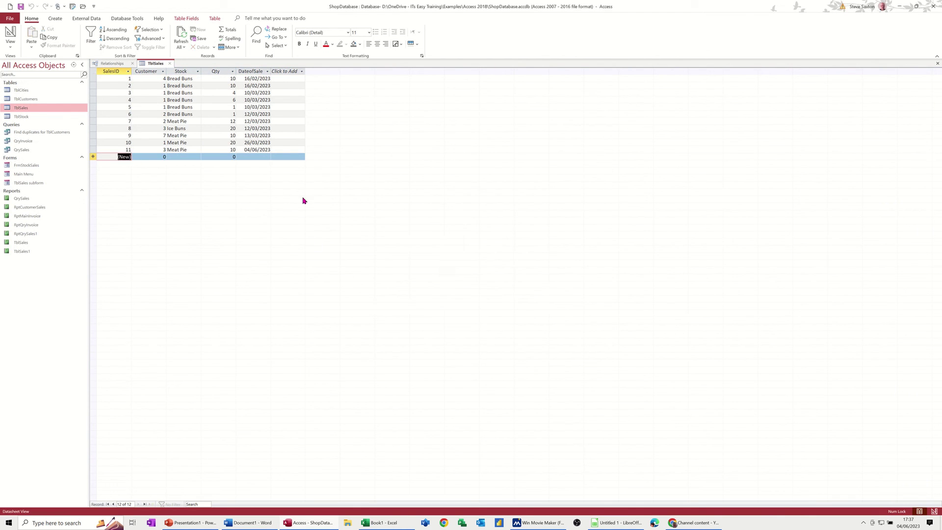
{"action": "left_click", "coordinate": [171, 64]}
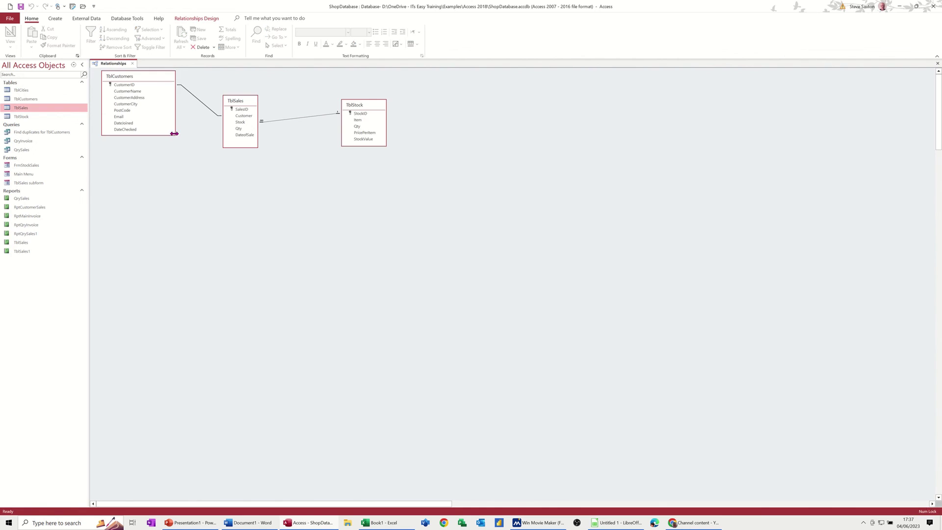
- Enforce referential integrity on the TblCustomers–TblSales relationship, then reopen its settings
{"action": "double_click", "coordinate": [202, 106]}
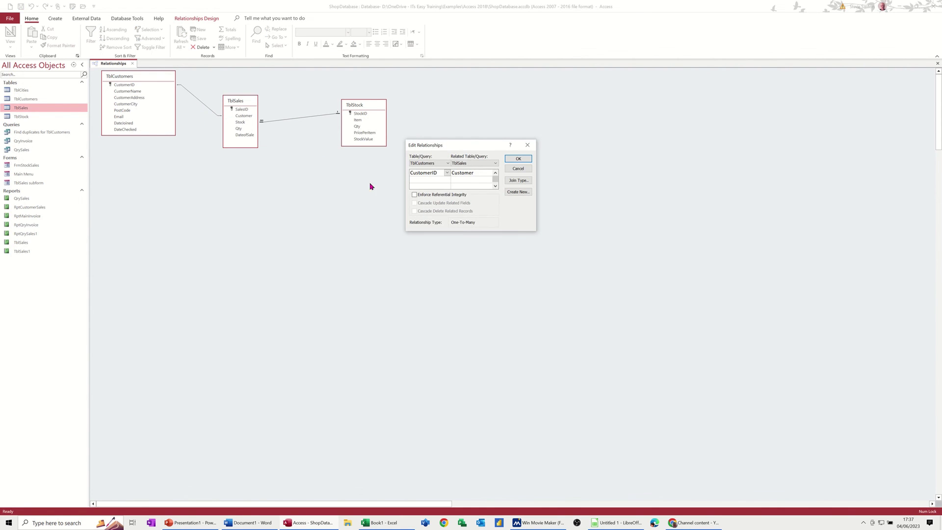
{"action": "left_click", "coordinate": [415, 195]}
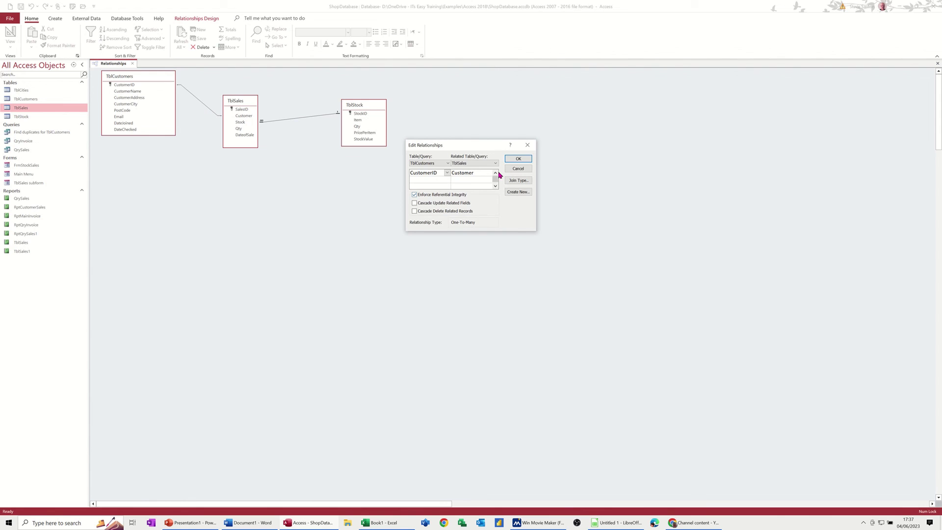
{"action": "left_click", "coordinate": [520, 159]}
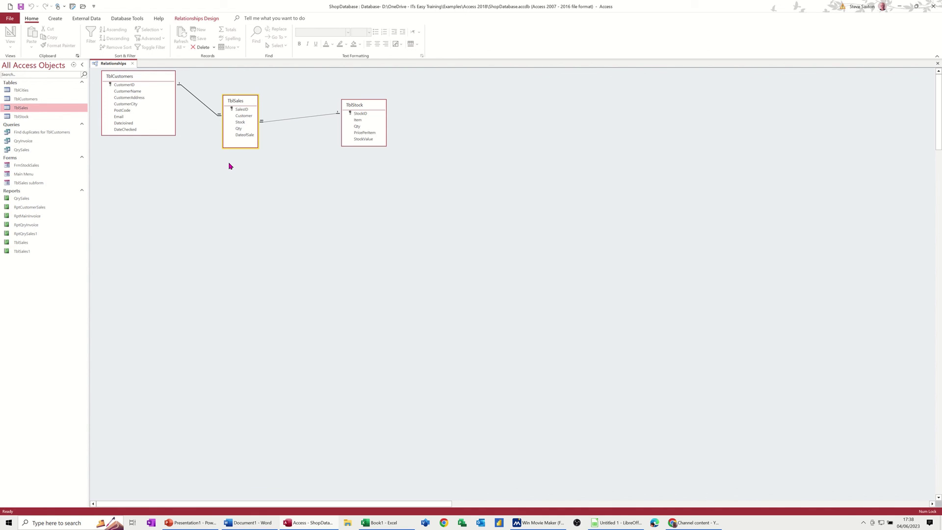
{"action": "double_click", "coordinate": [204, 103]}
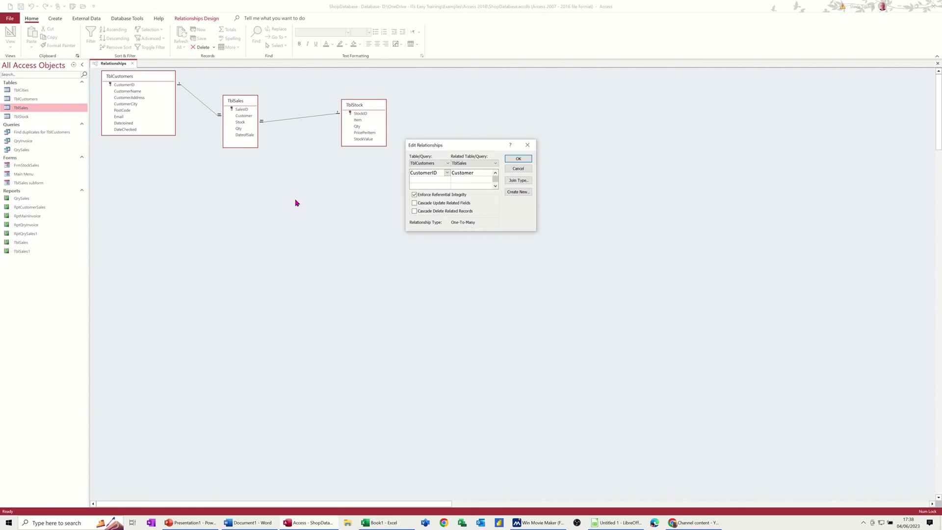